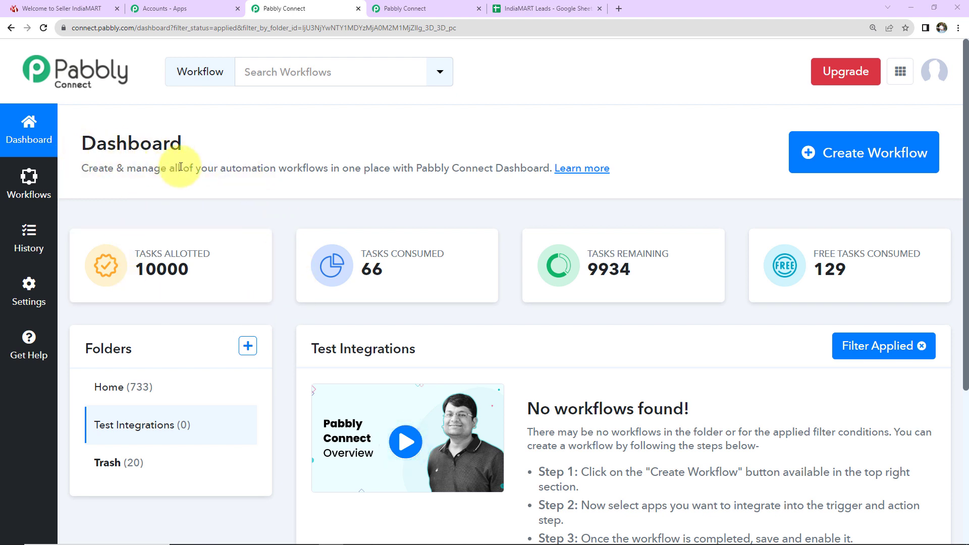
Step: Create a new workflow with the pasted name 'Add IndiaMART Leads to Google Sheets'
left_click(822, 164)
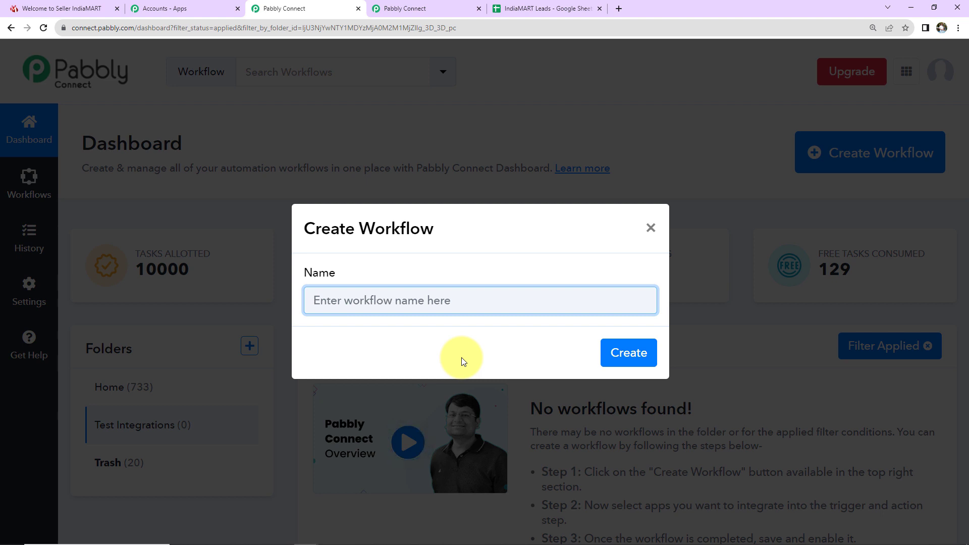
type("Add IndiaMART Leads to Google Sheets")
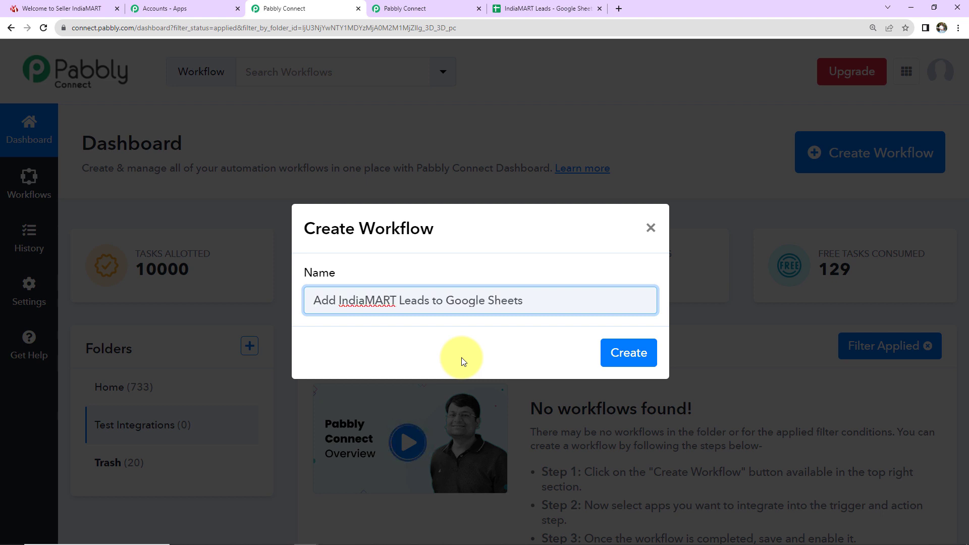
left_click(623, 351)
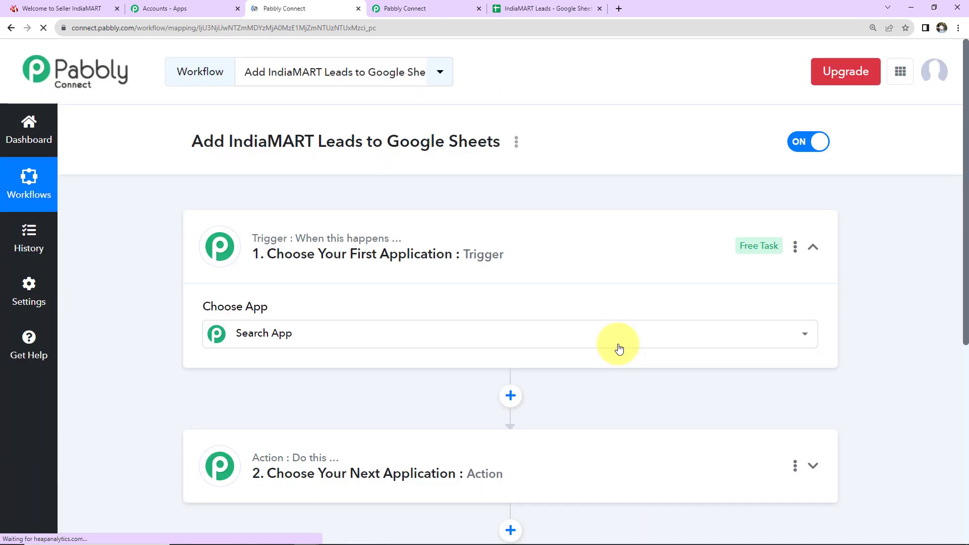
Step: Open the trigger's app list, then collapse the trigger card to view the workflow outline
left_click(619, 348)
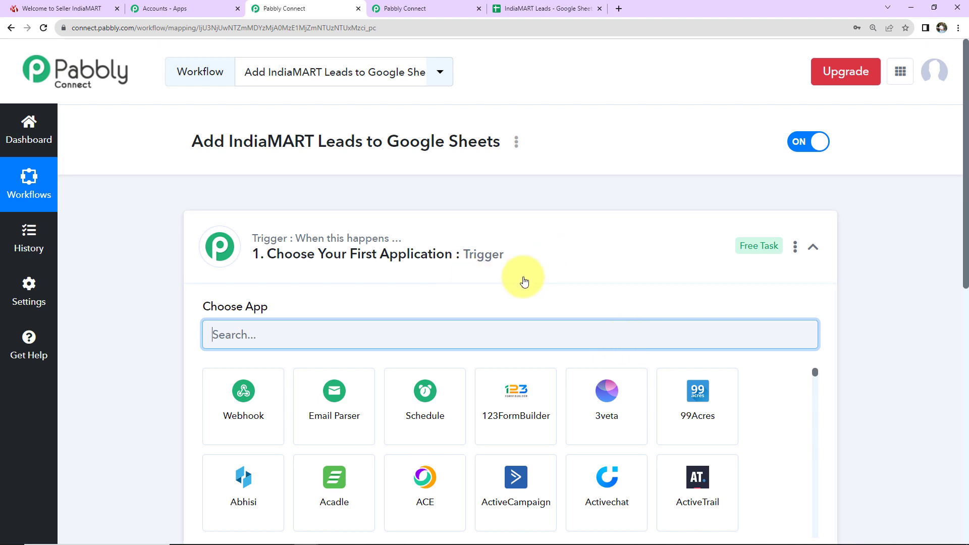
left_click(812, 258)
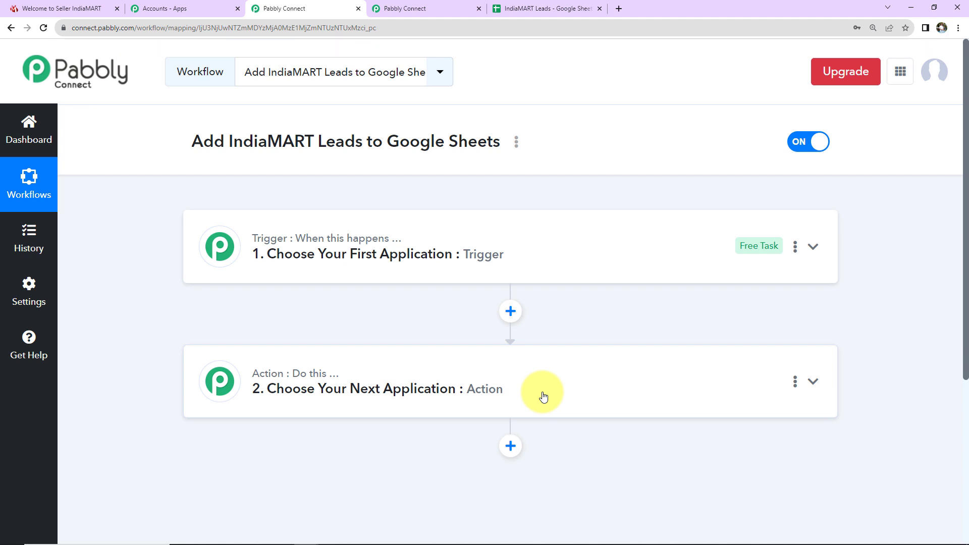
Step: Set the trigger to IndiaMART (searched as 'india') with the New Leads event
left_click(522, 249)
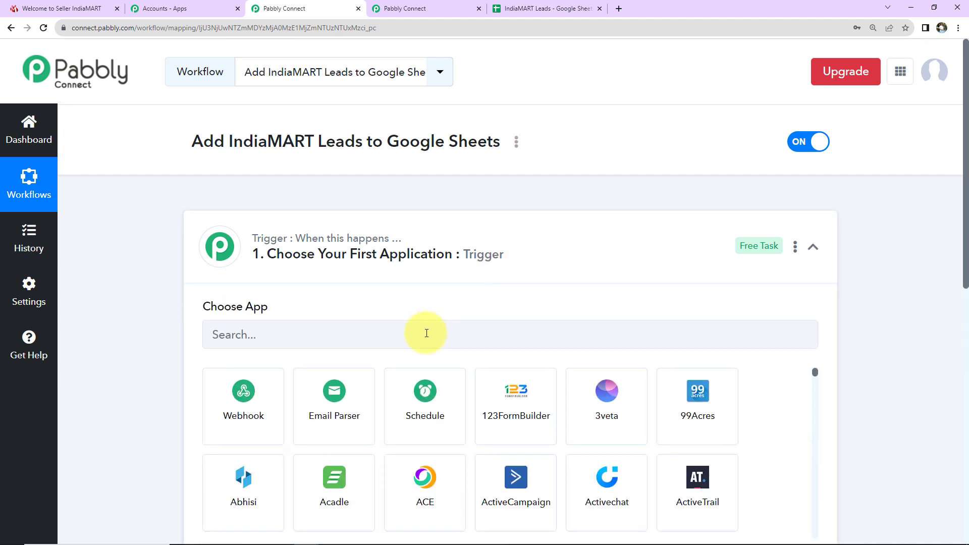
left_click(426, 333)
type("india")
left_click(272, 399)
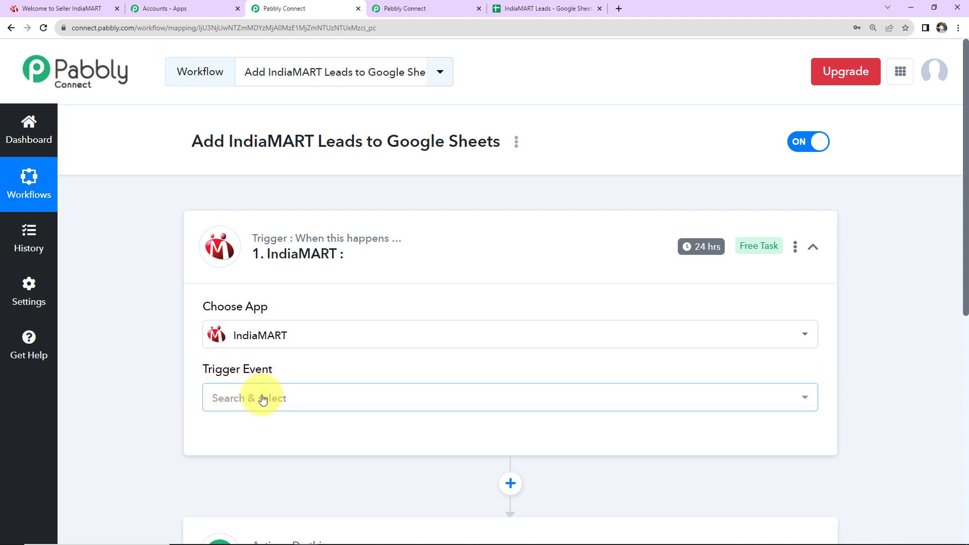
left_click(256, 397)
left_click(249, 473)
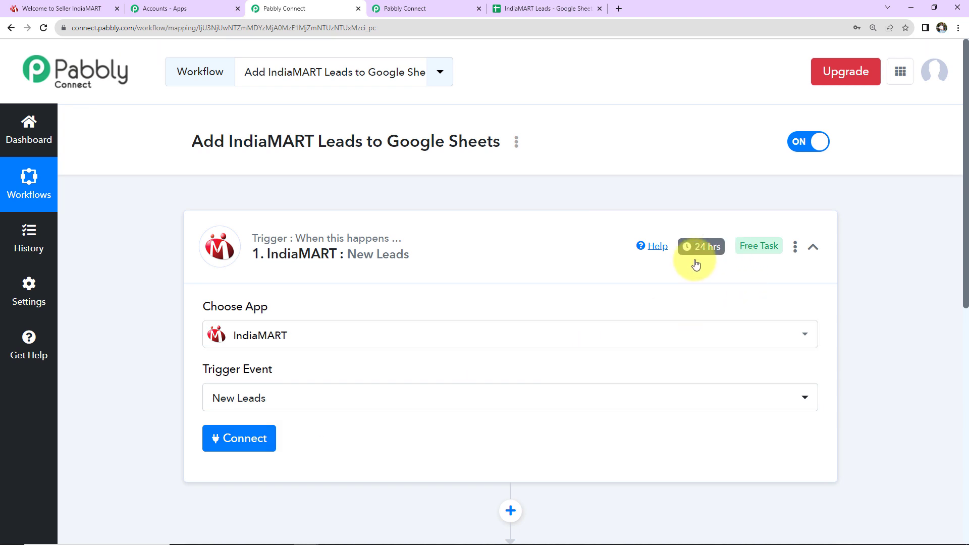
mouse_move(695, 257)
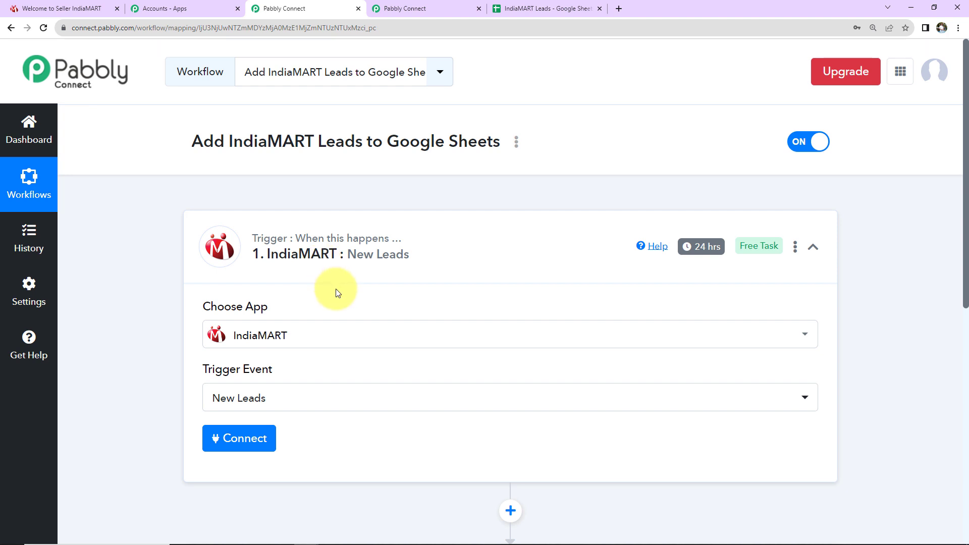
scroll(335, 289, "down", 2)
Step: Start the IndiaMART account connection and choose Add New Connection, named IndiaMART #2
left_click(242, 323)
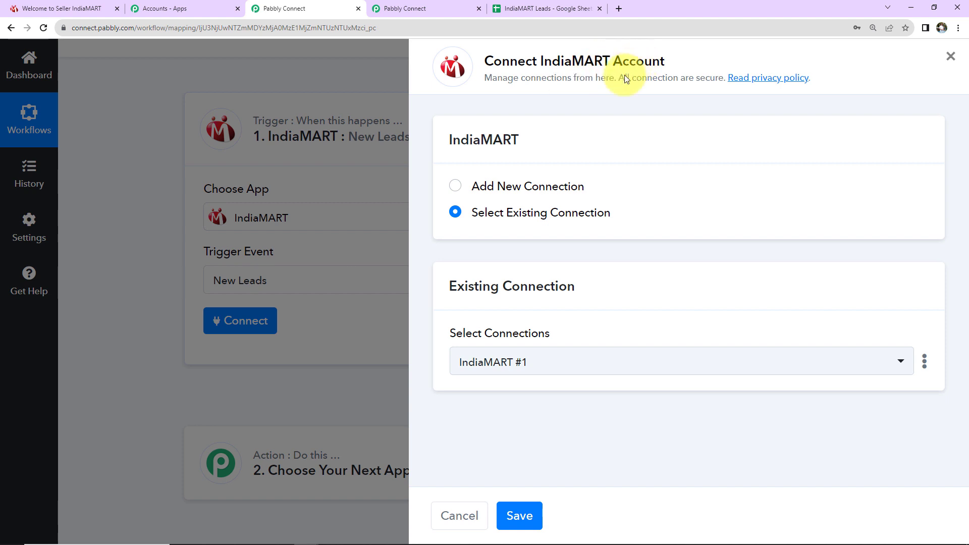
left_click(457, 188)
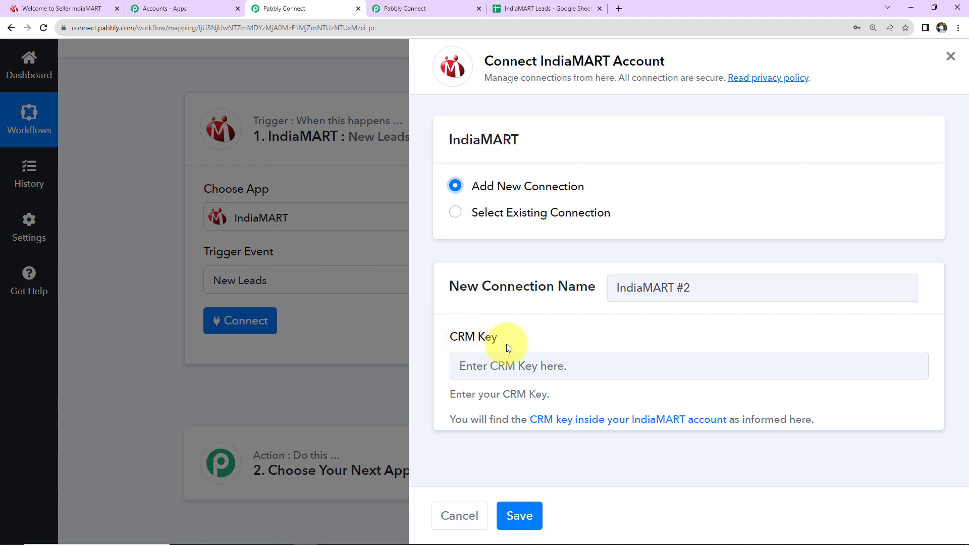
Step: In IndiaMART Seller, go through Settings and Account Settings to the CRM API key page
left_click(63, 8)
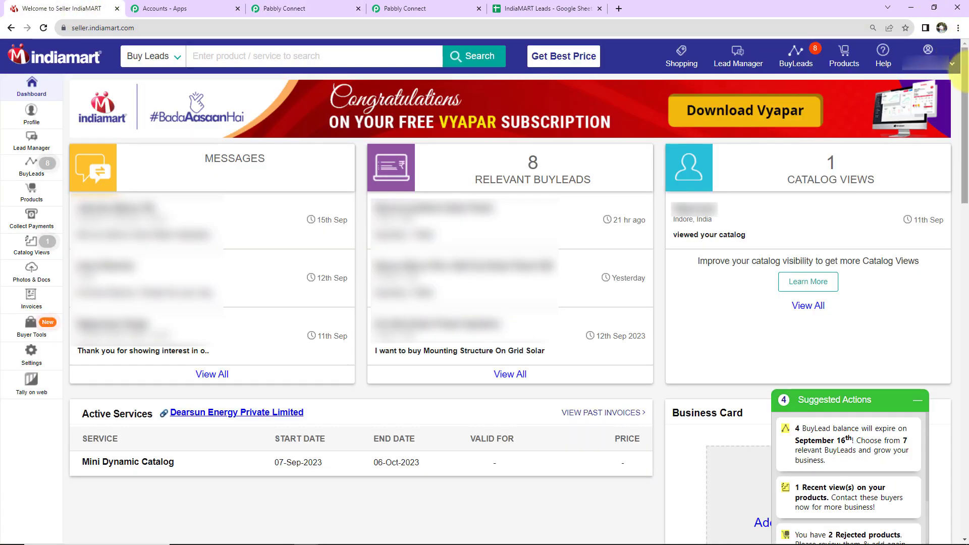
left_click(928, 51)
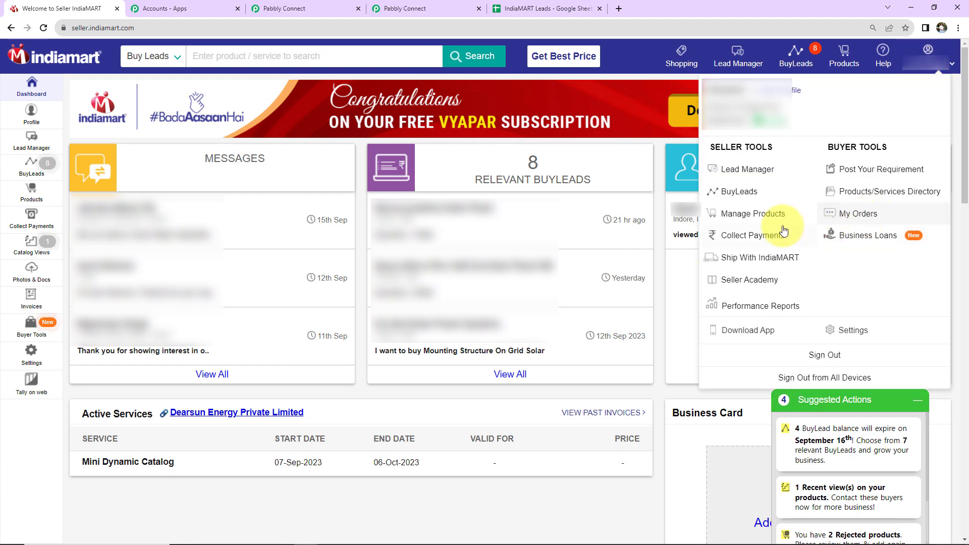
left_click(850, 330)
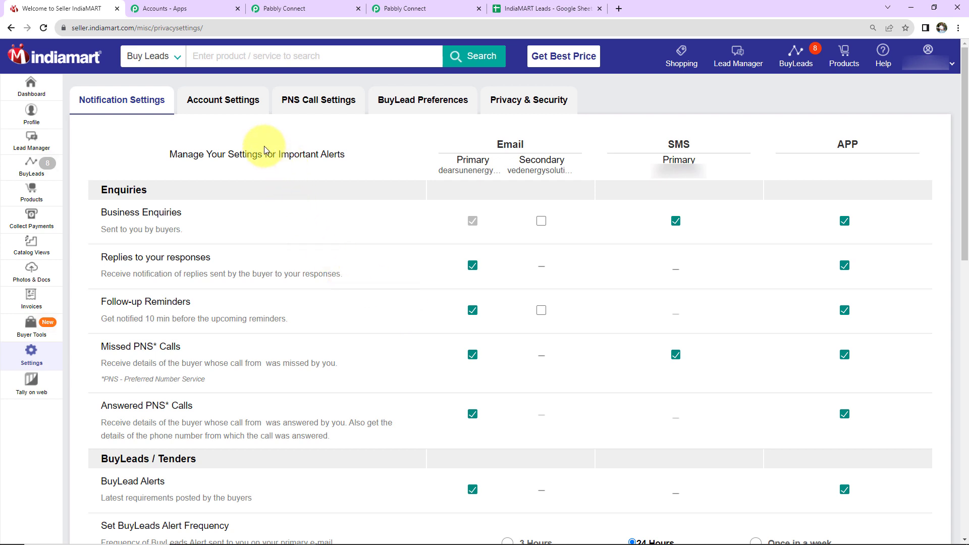
left_click(226, 99)
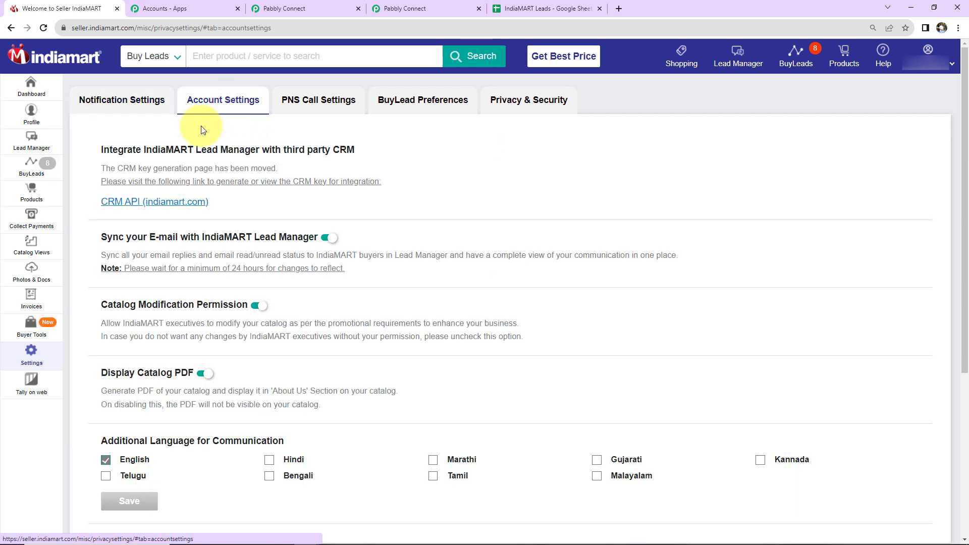
left_click(118, 202)
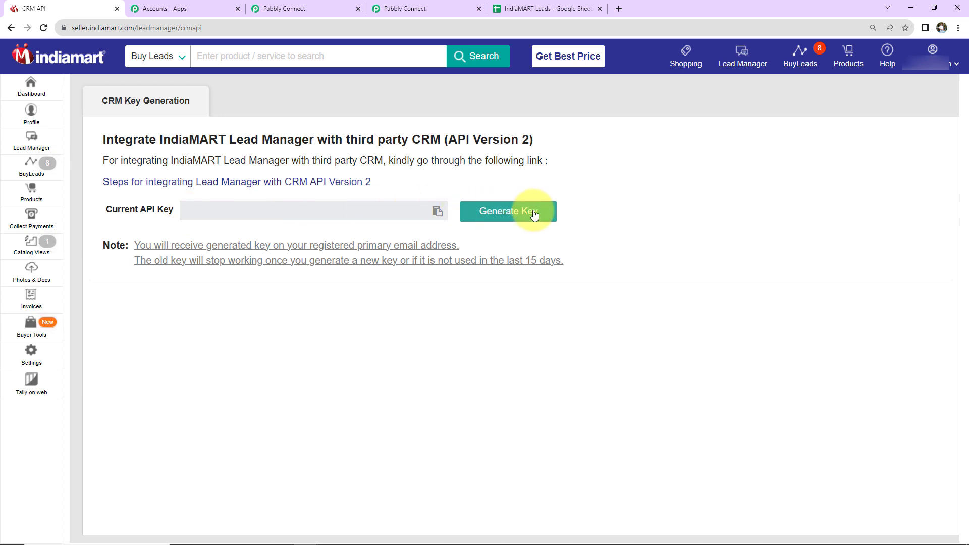
Step: Paste the CRM key into the IndiaMART #2 connection and save it
left_click(279, 8)
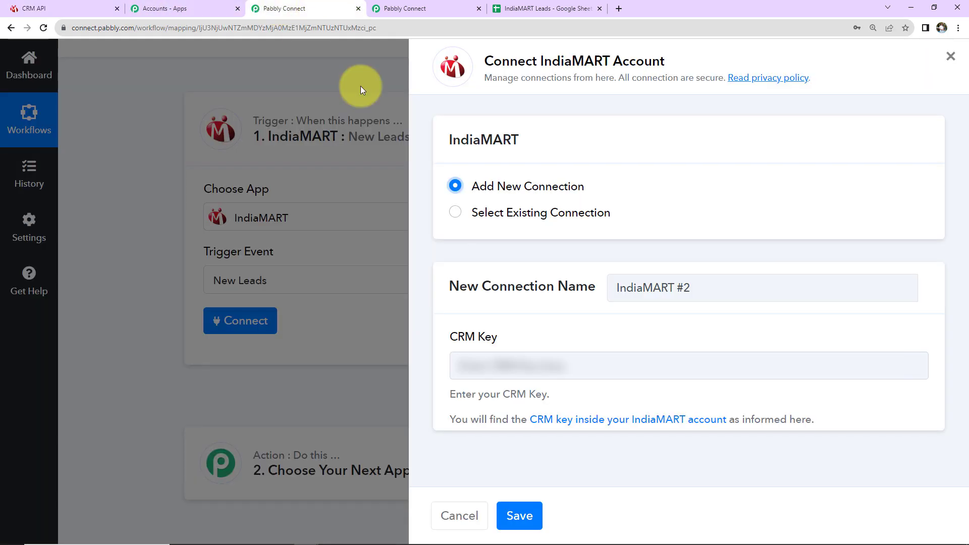
left_click(564, 367)
key("ctrl+v")
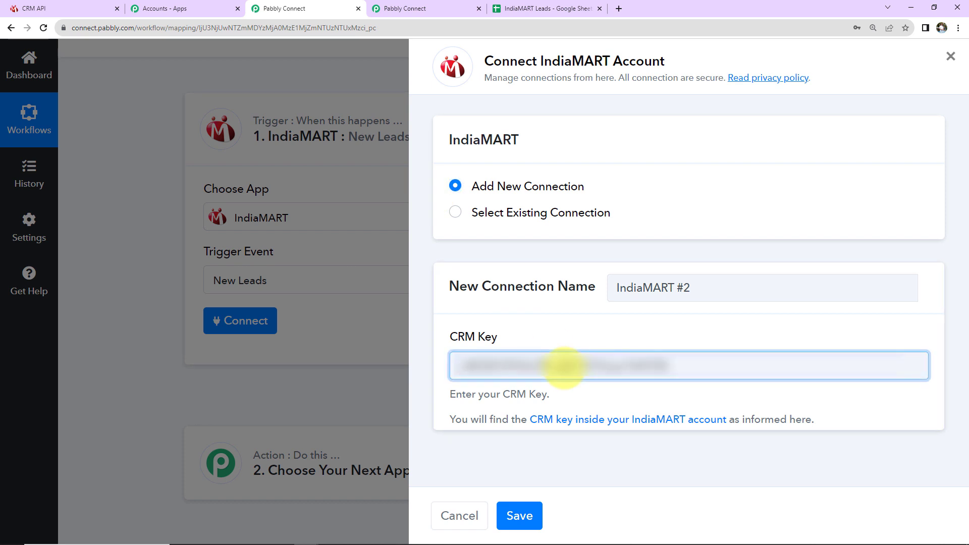
left_click(522, 516)
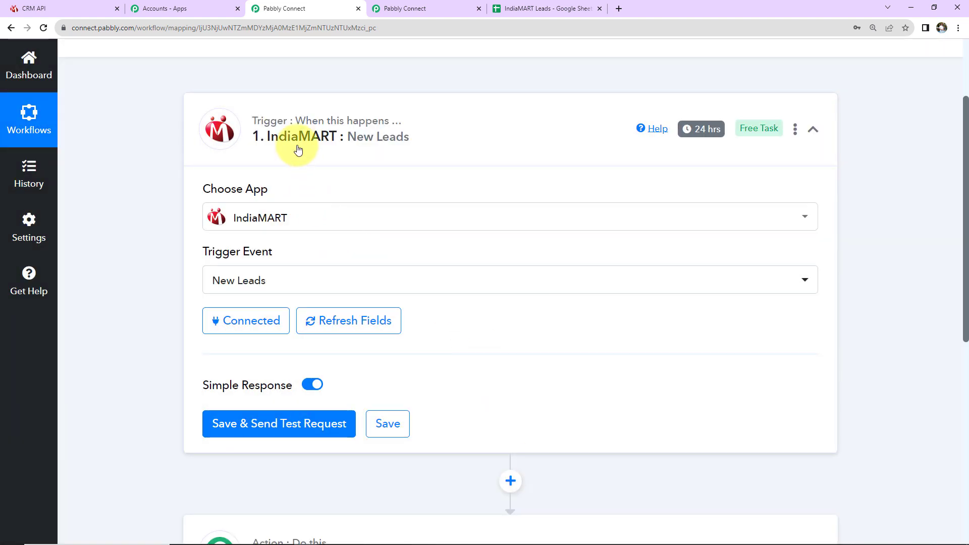
scroll(300, 167, "down", 2)
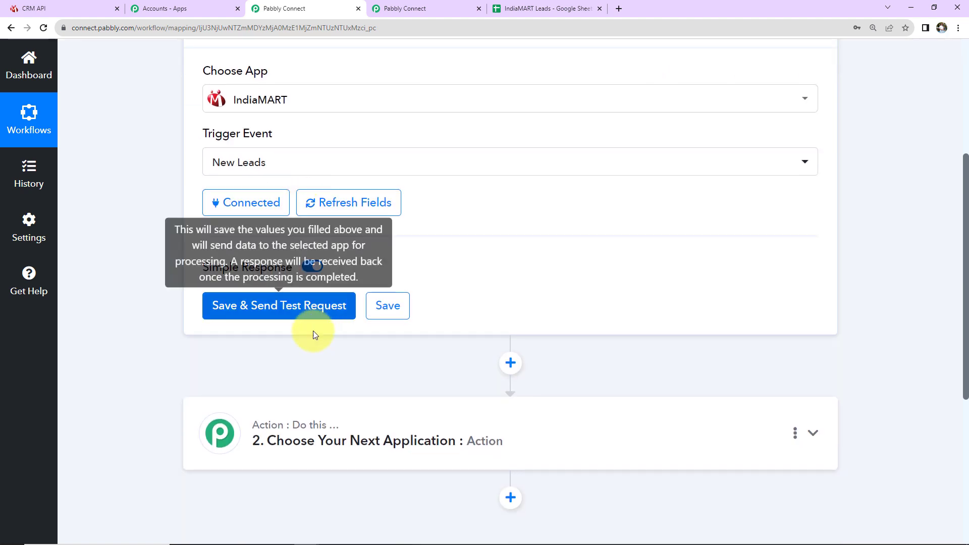
Step: Refresh the trigger fields and send a test request to fetch a sample IndiaMART lead
left_click(331, 202)
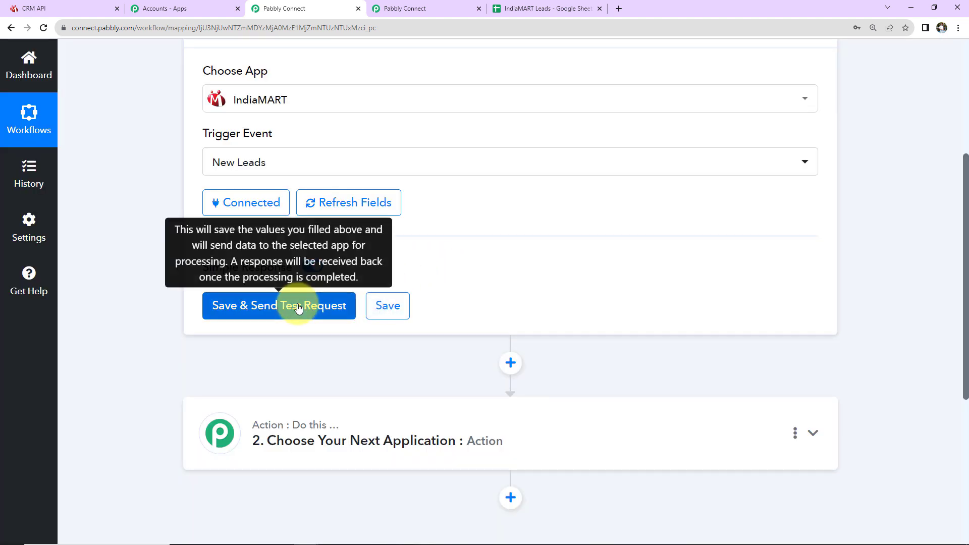
left_click(292, 306)
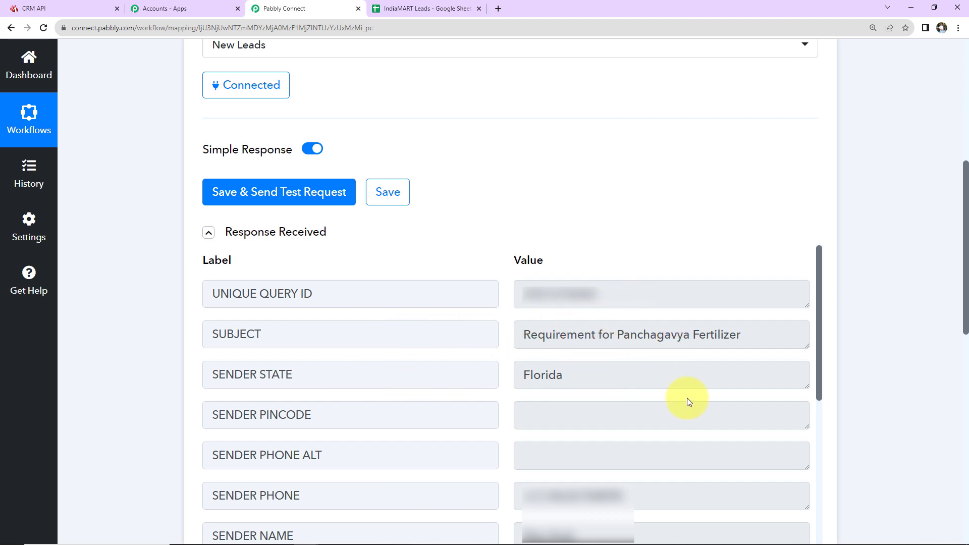
scroll(688, 398, "down", 7)
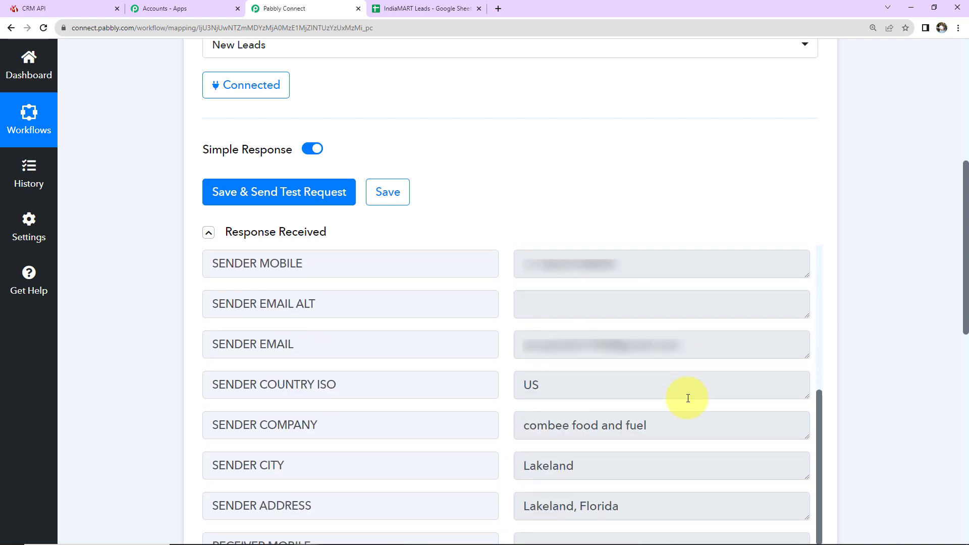
scroll(688, 398, "down", 3)
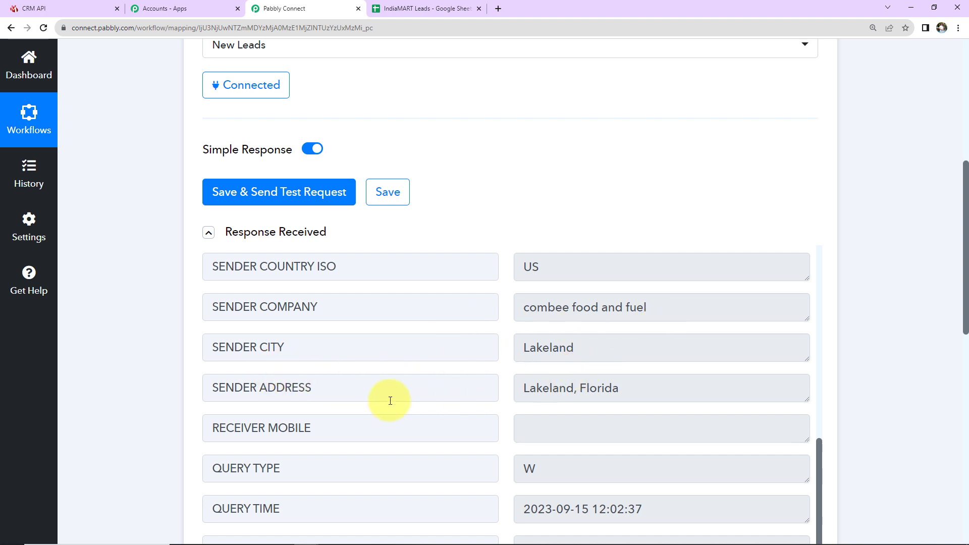
scroll(649, 404, "down", 2)
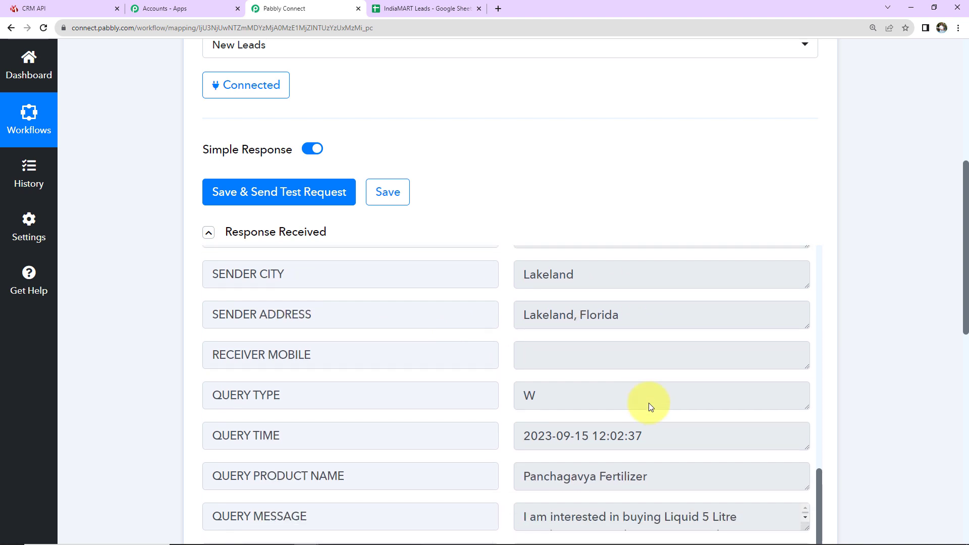
scroll(916, 376, "down", 2)
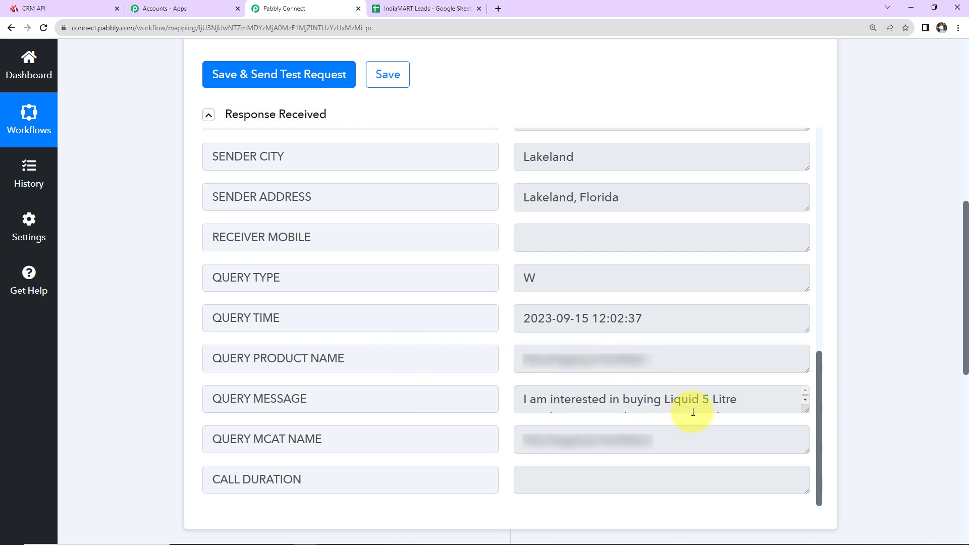
scroll(629, 425, "down", 2)
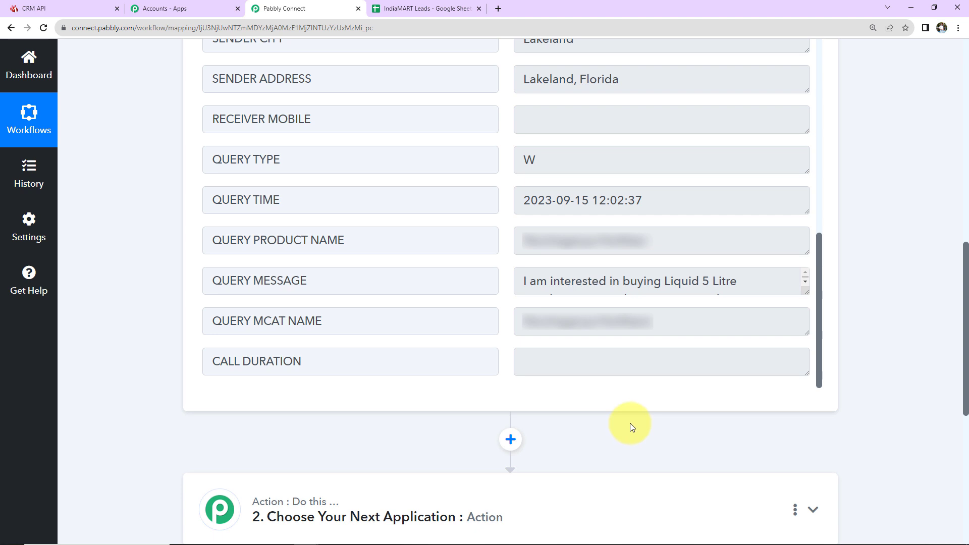
scroll(910, 250, "down", 4)
Step: Make step 2 a Google Sheets (searched 'google s') Add New Row action and start its account connection
left_click(424, 278)
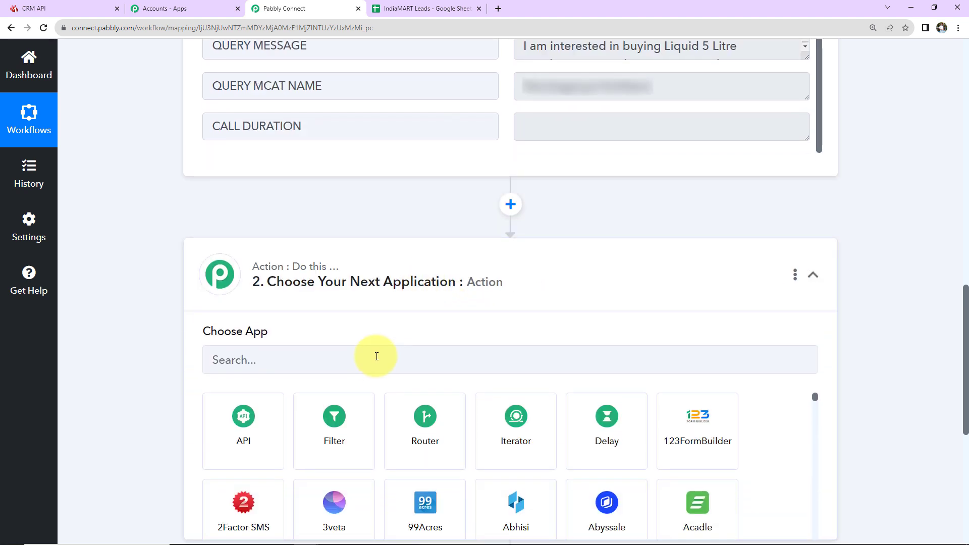
left_click(376, 357)
type("googl")
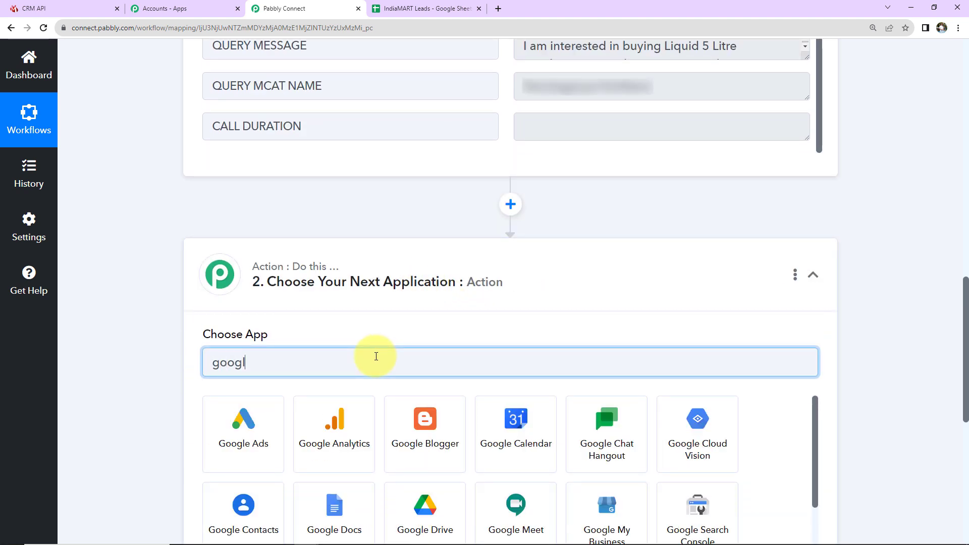
type("e s")
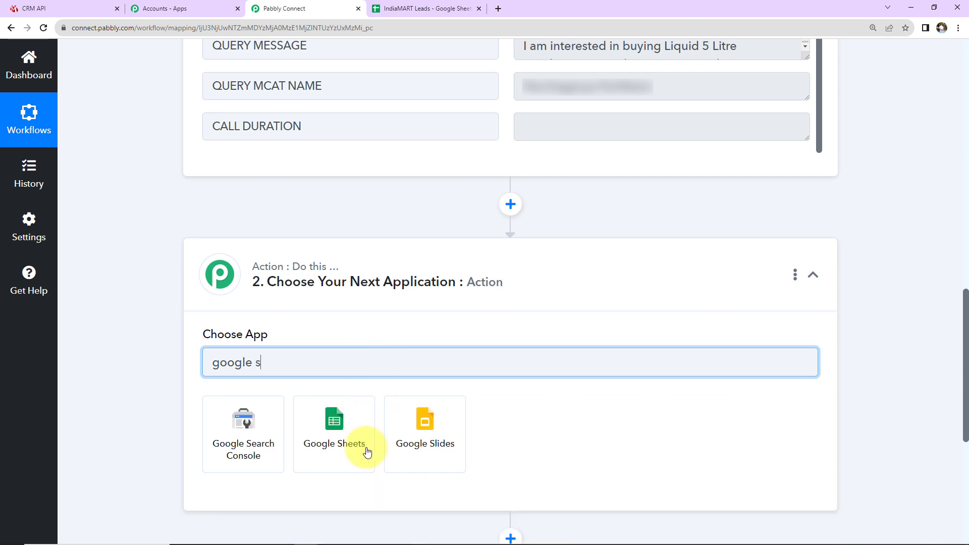
left_click(357, 445)
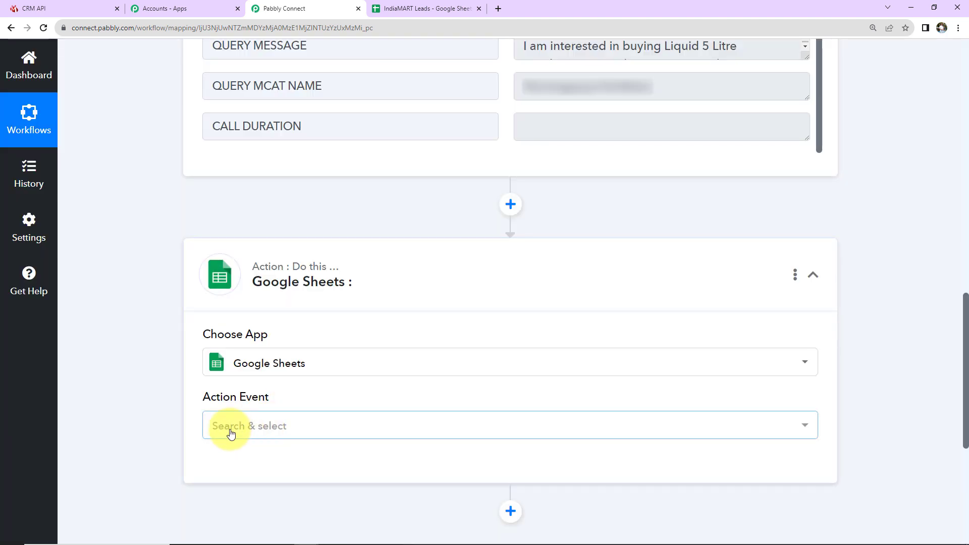
left_click(225, 426)
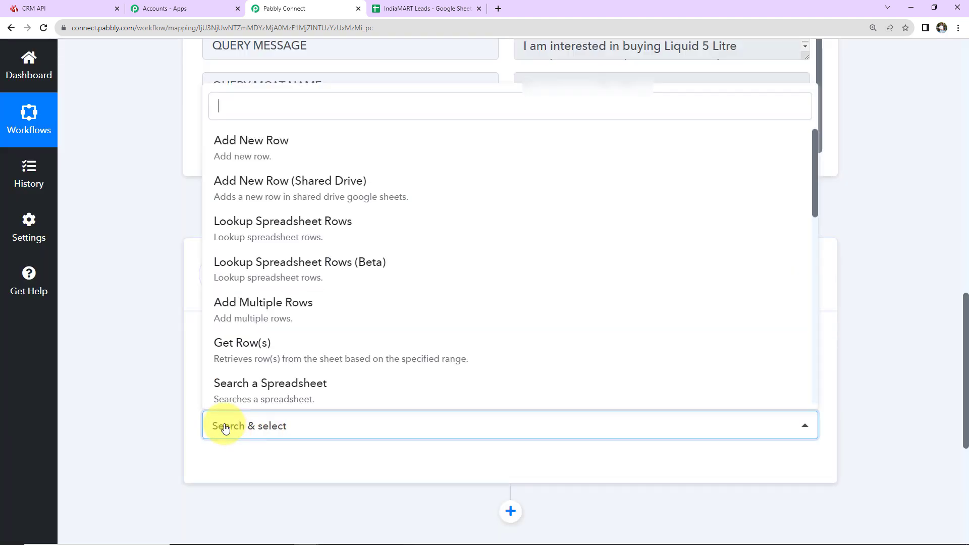
left_click(233, 149)
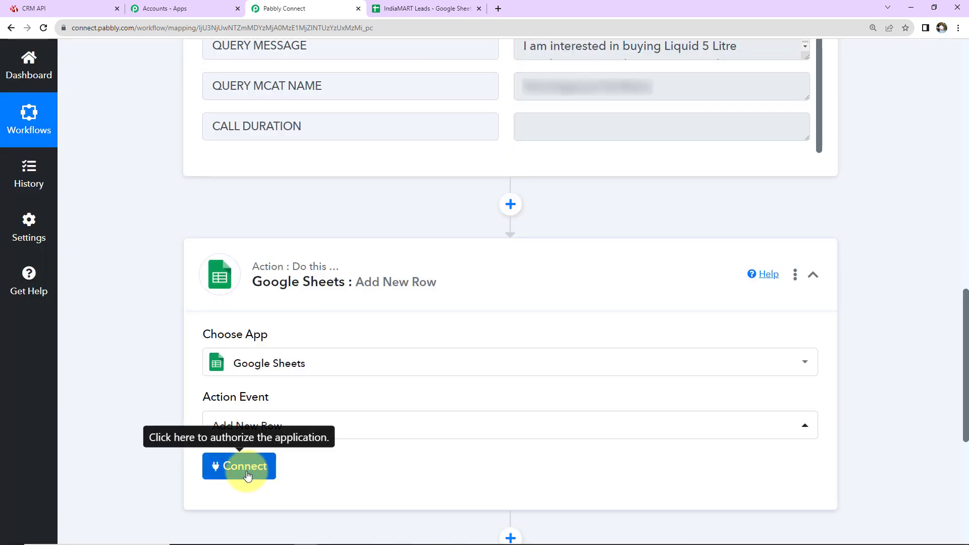
left_click(246, 468)
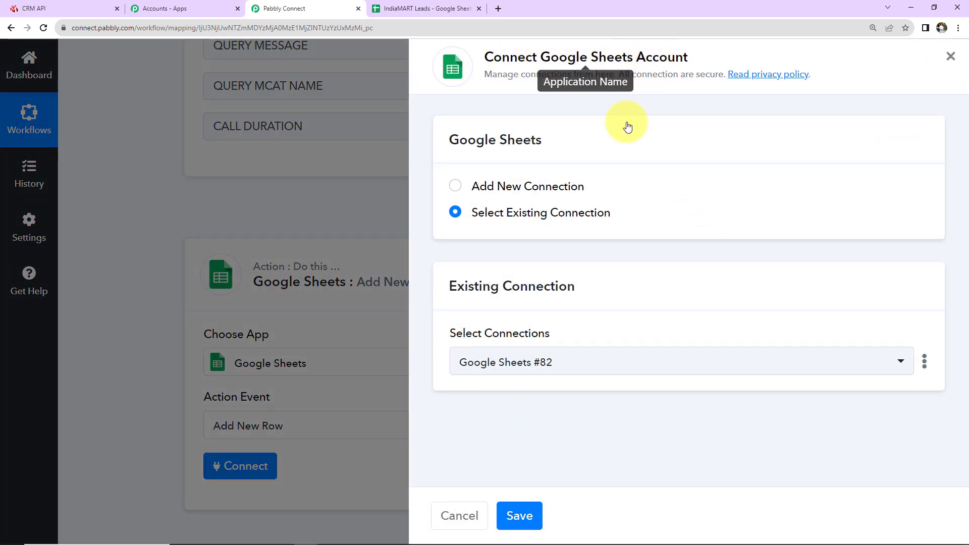
Step: Add a new Google Sheets connection by signing in with a Google account and allowing access
left_click(455, 186)
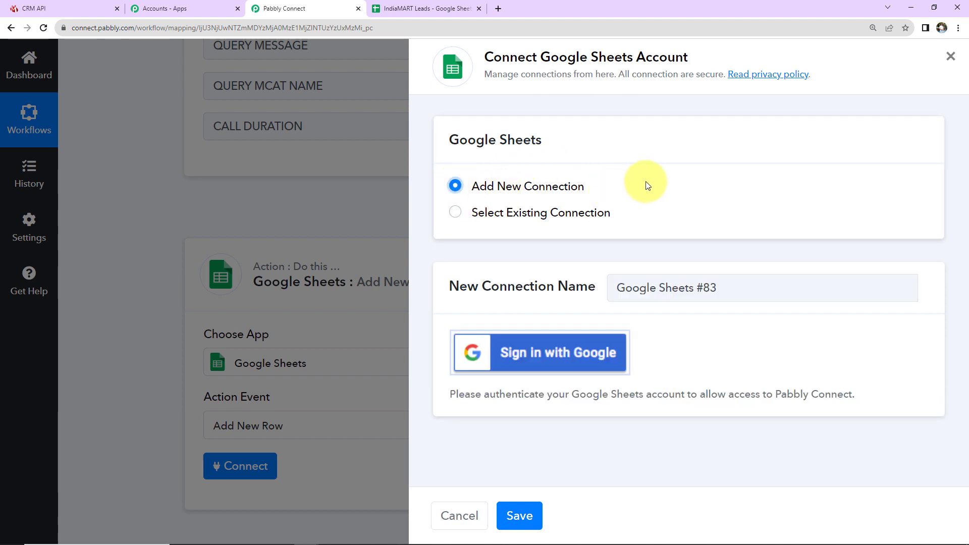
left_click(540, 353)
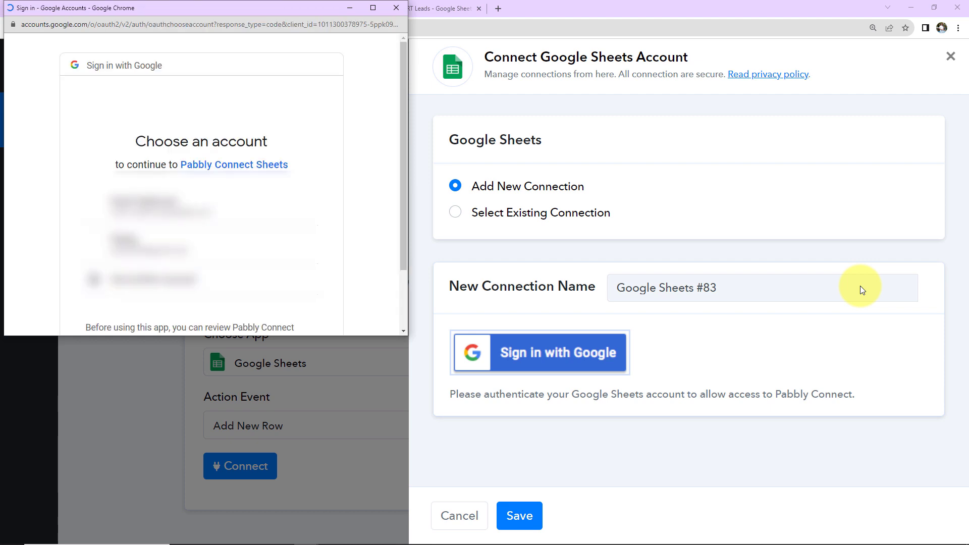
left_click(217, 203)
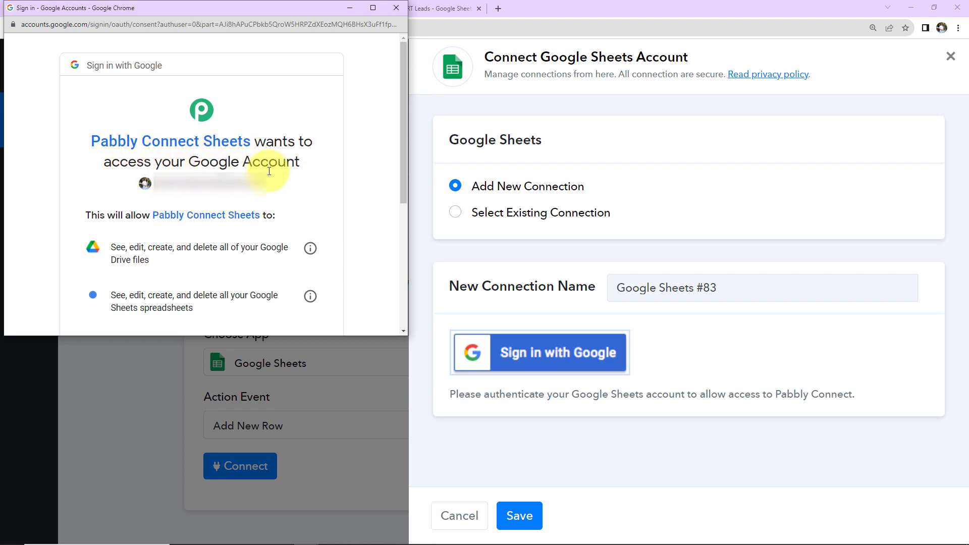
scroll(270, 171, "down", 5)
left_click(261, 240)
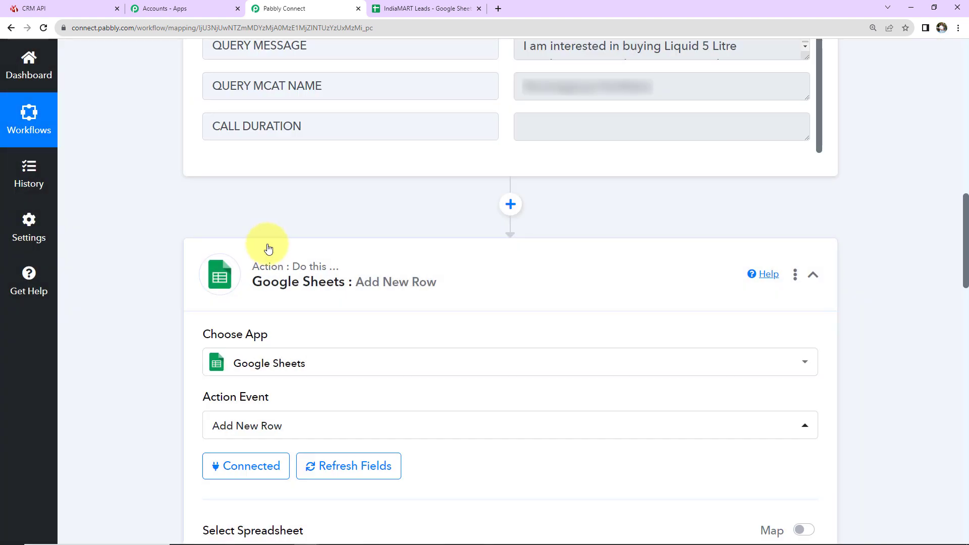
scroll(396, 323, "down", 7)
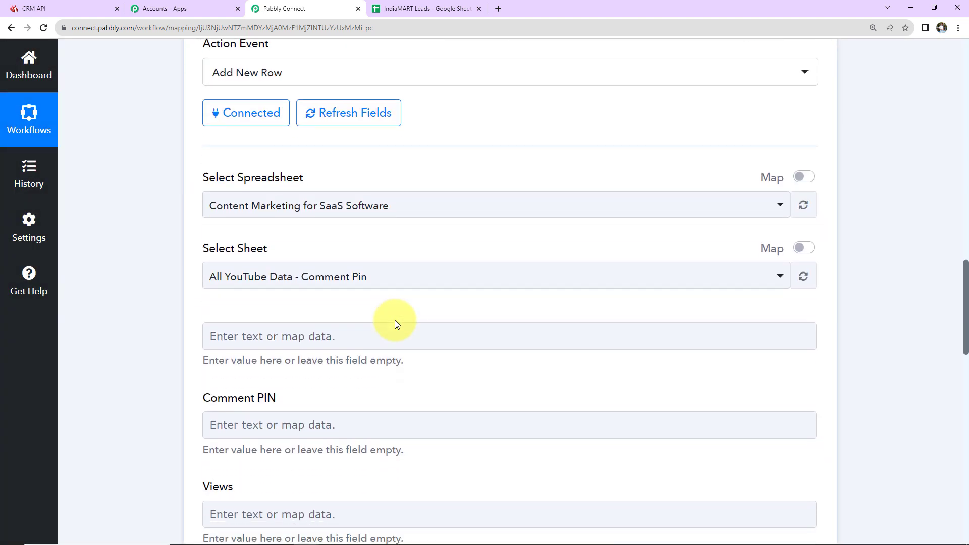
scroll(390, 308, "down", 2)
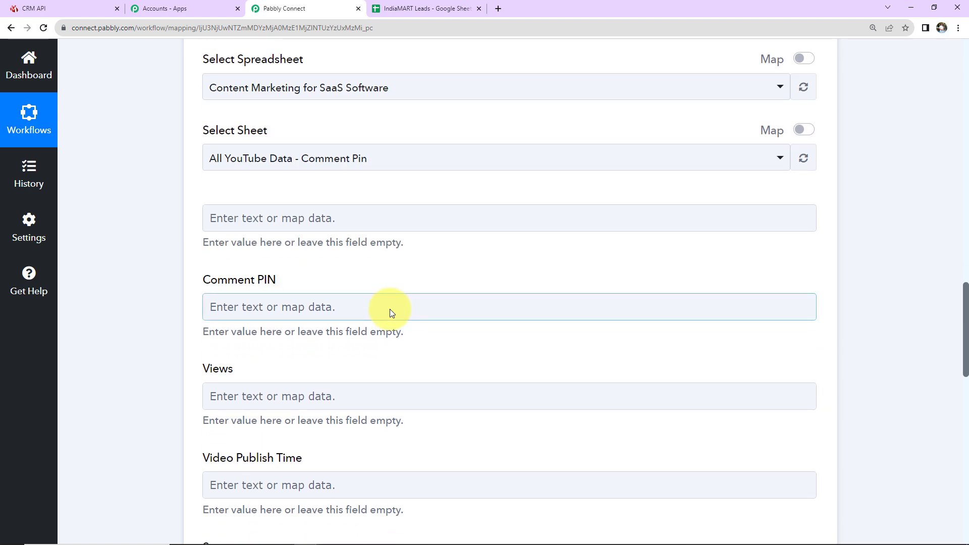
Step: In the IndiaMART Leads sheet, review the row 1 headers from Name to Query Message, returning to A1
left_click(426, 9)
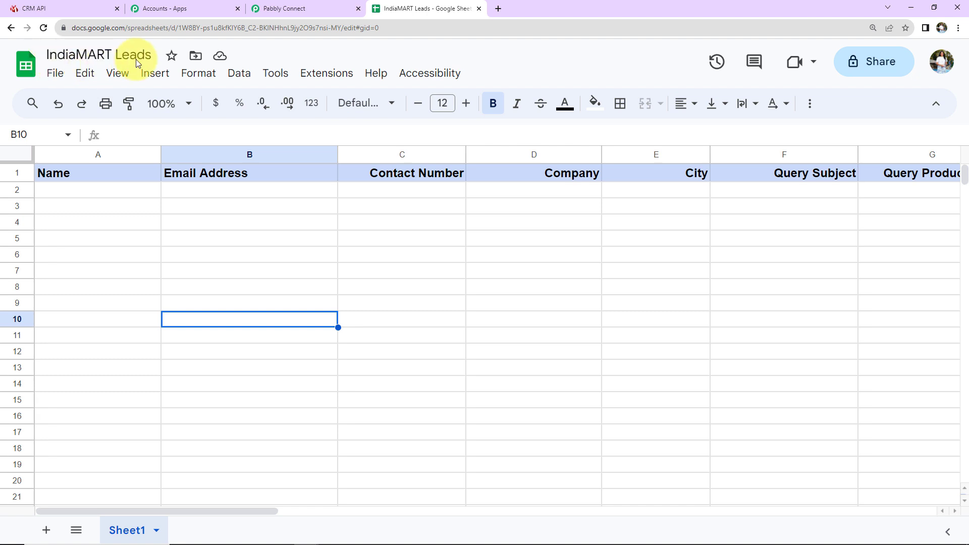
left_click(111, 177)
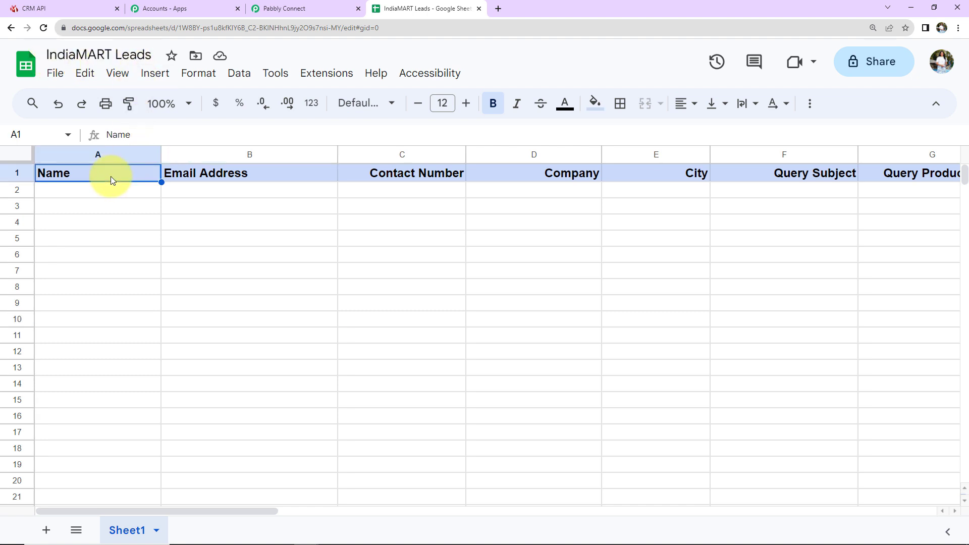
key("Right")
key("Right")
key("Right")
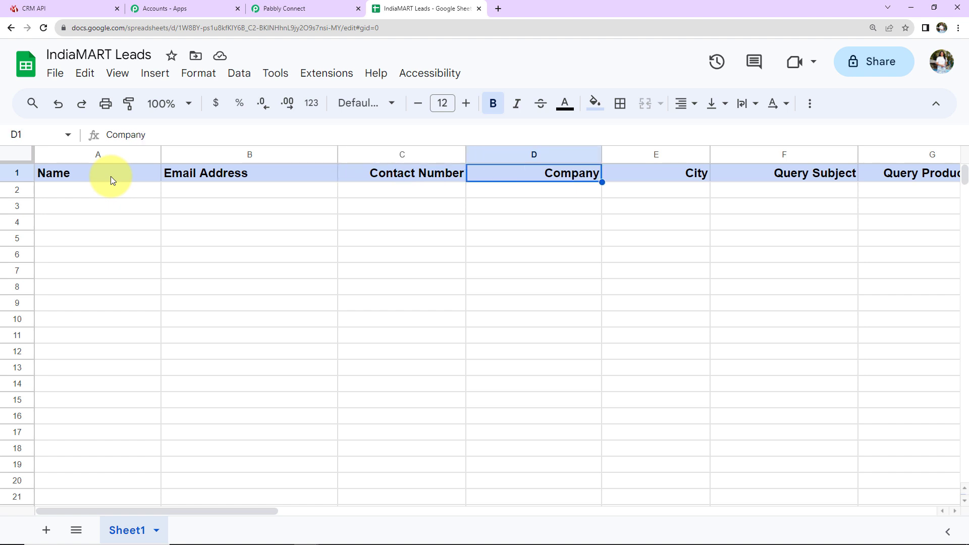
key("Right")
key("Right")
key("Right")
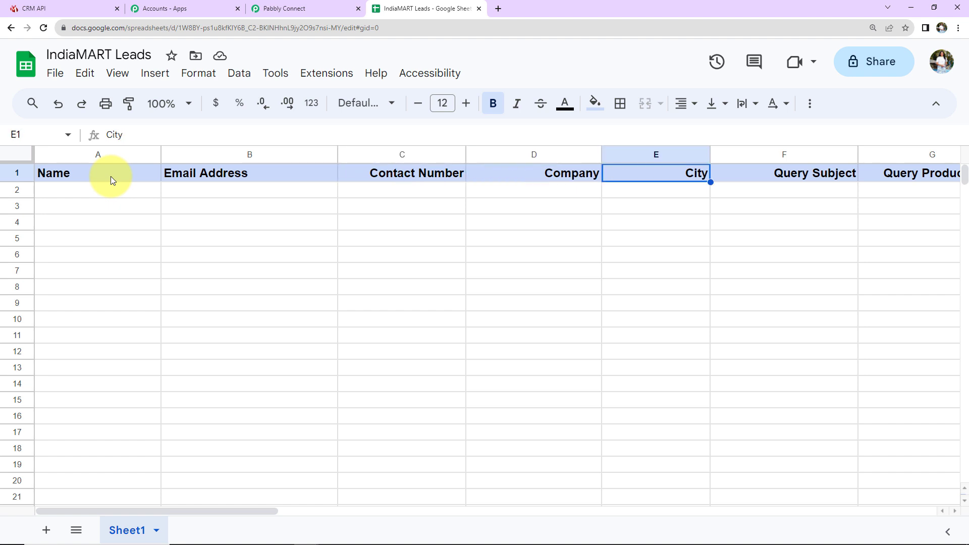
key("Right")
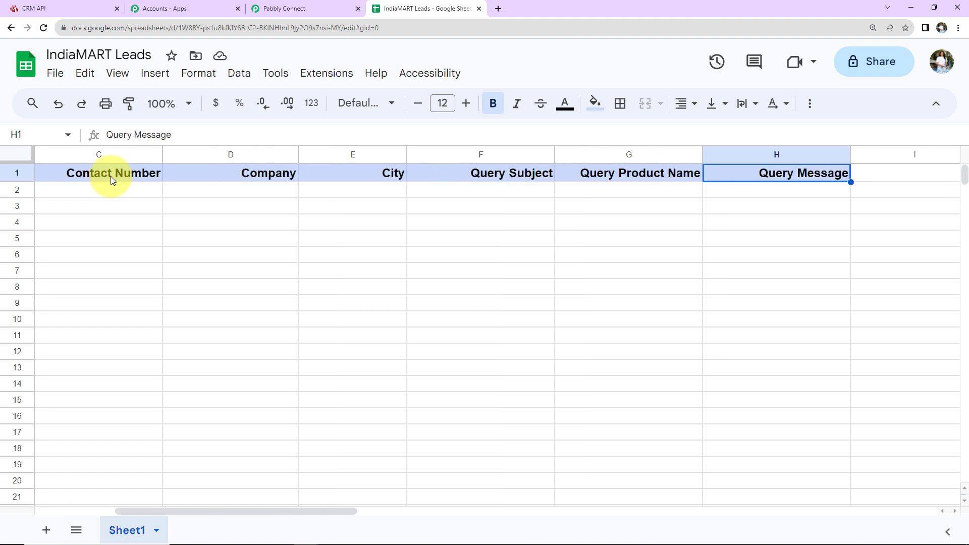
key("Left")
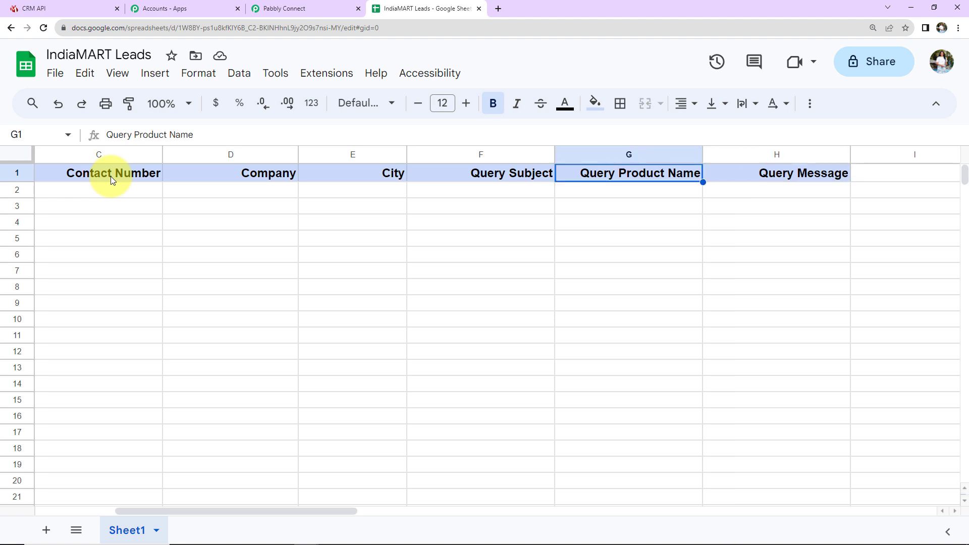
key("Home")
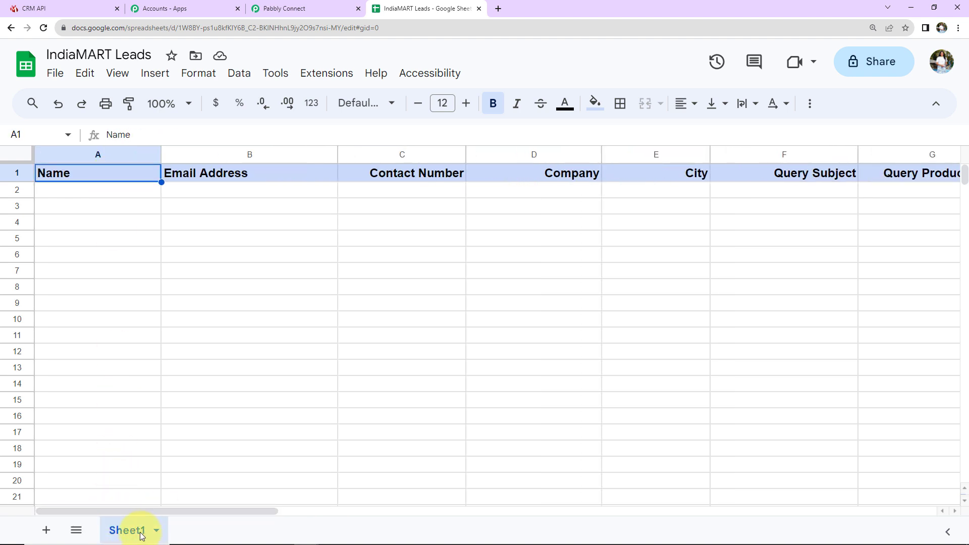
Step: Point the Google Sheets action at the IndiaMART Leads spreadsheet and its Sheet1
left_click(272, 9)
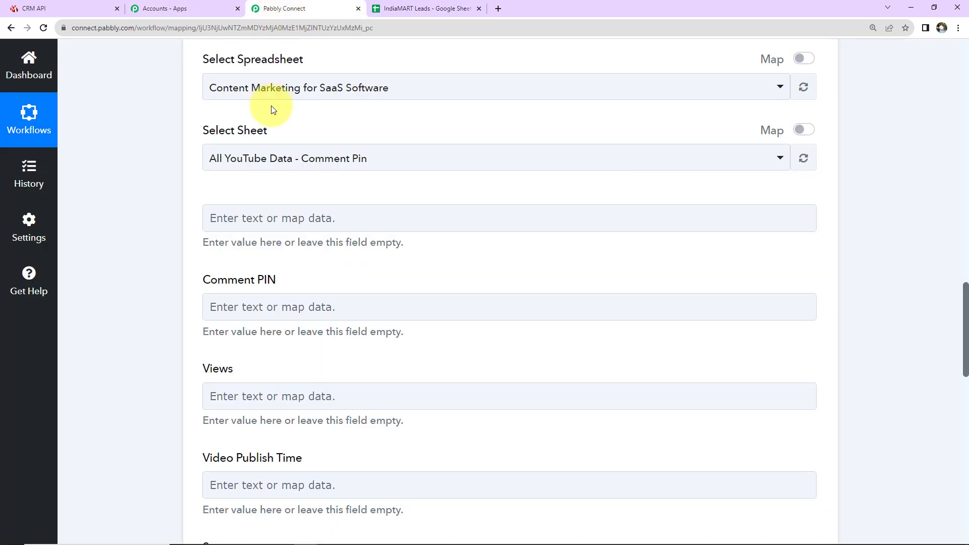
left_click(406, 87)
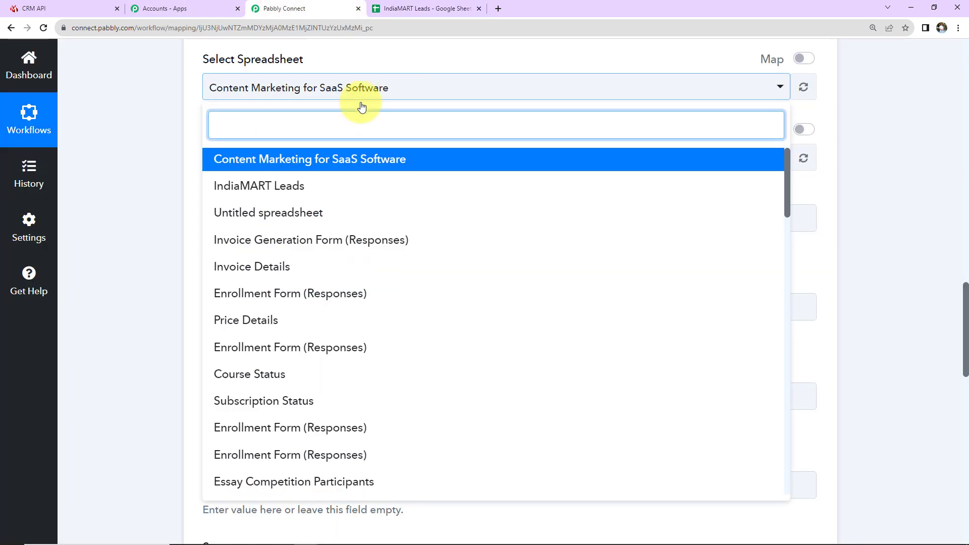
left_click(257, 195)
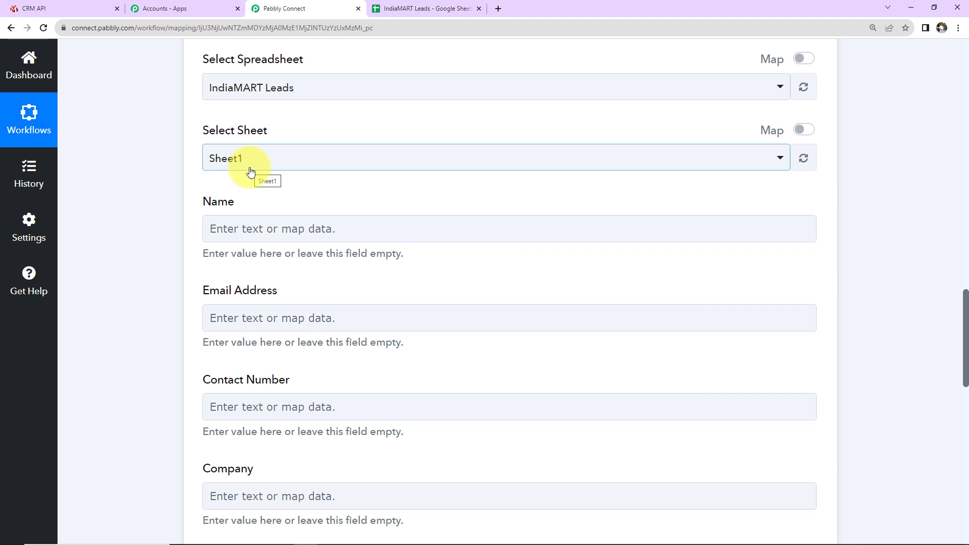
scroll(261, 185, "down", 2)
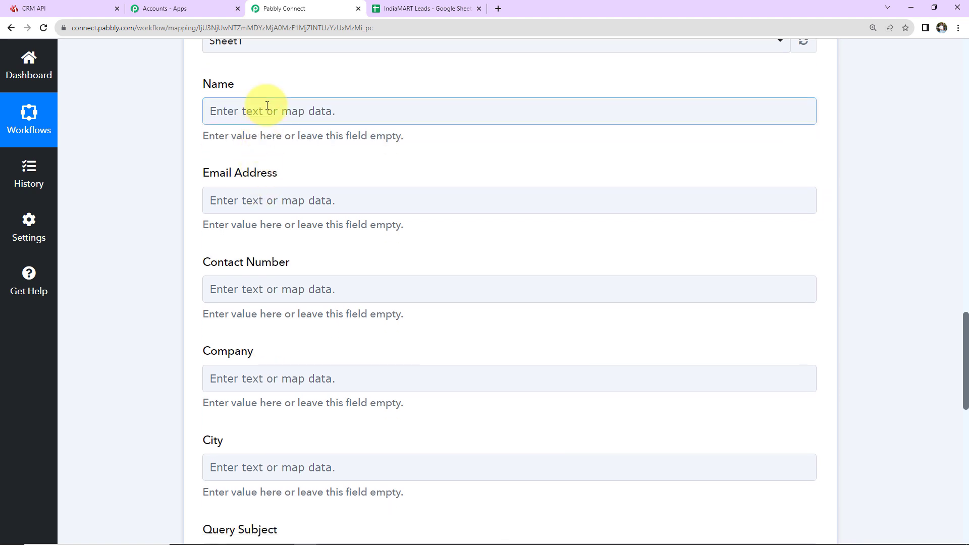
left_click(262, 467)
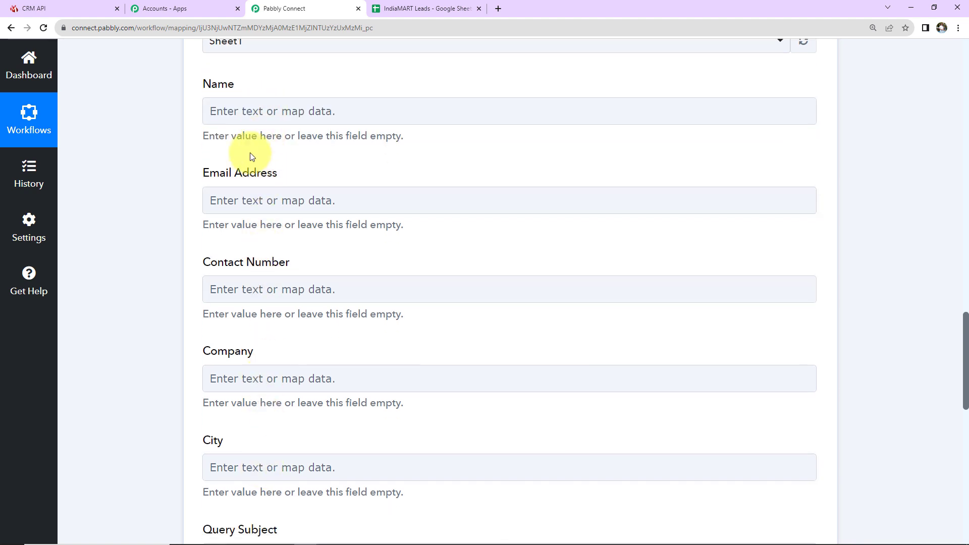
Step: Map IndiaMART: New Leads SENDER NAME into the Name column
left_click(267, 112)
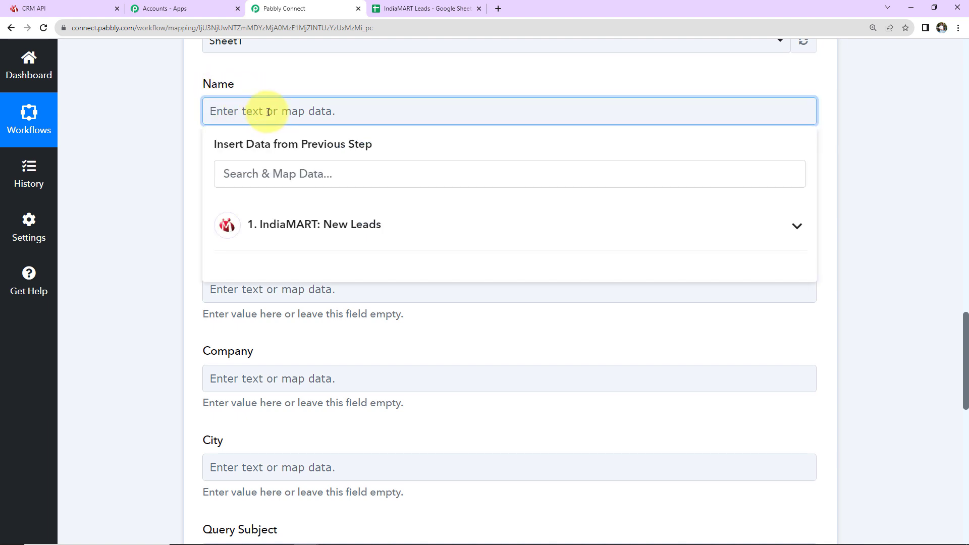
left_click(318, 235)
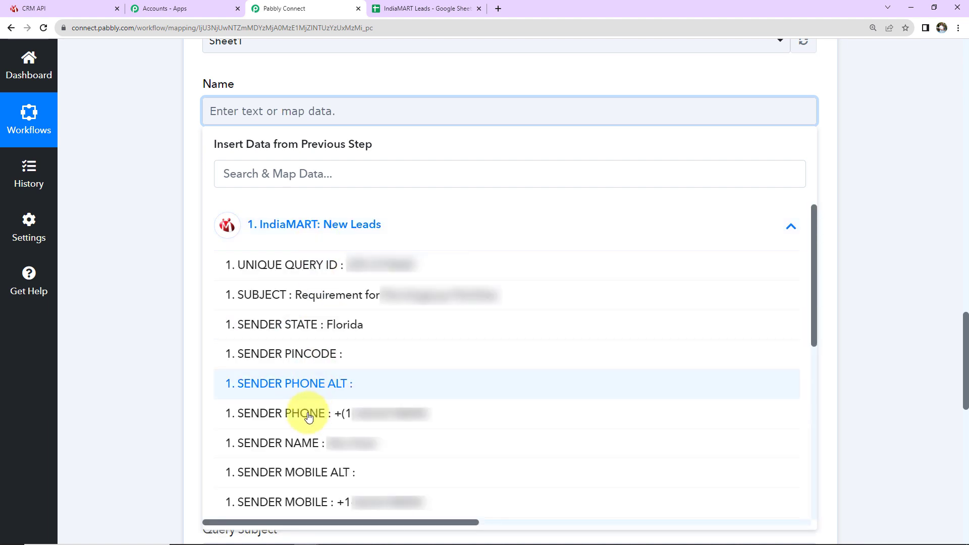
left_click(301, 443)
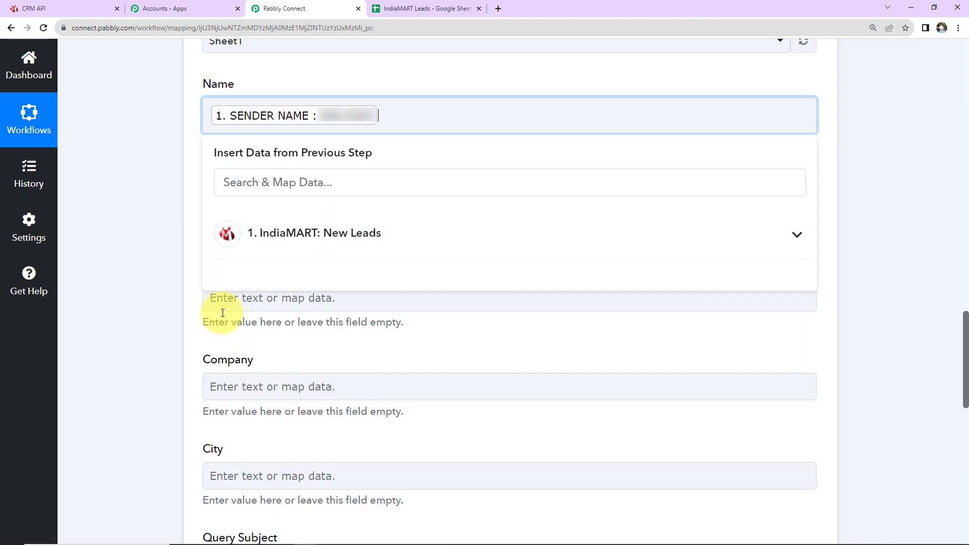
left_click(142, 159)
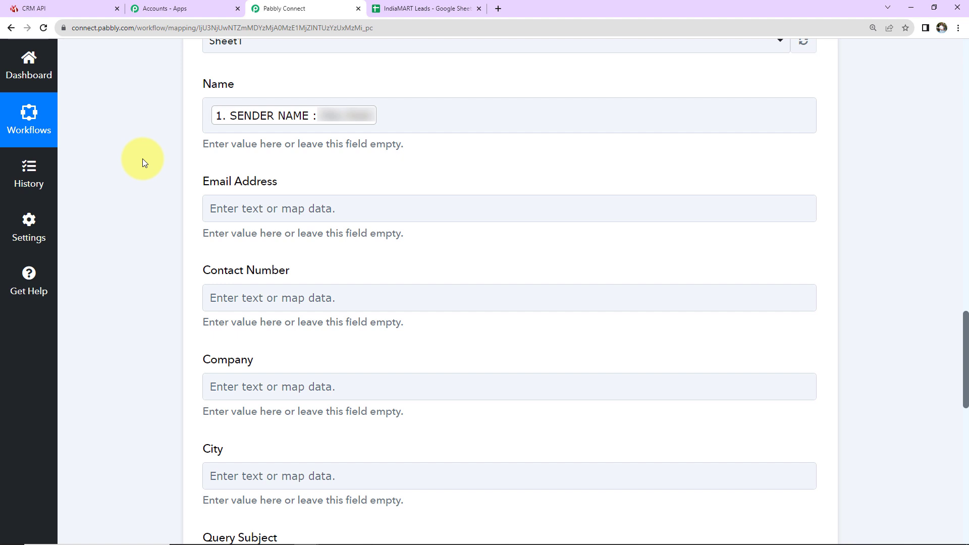
left_click(238, 121)
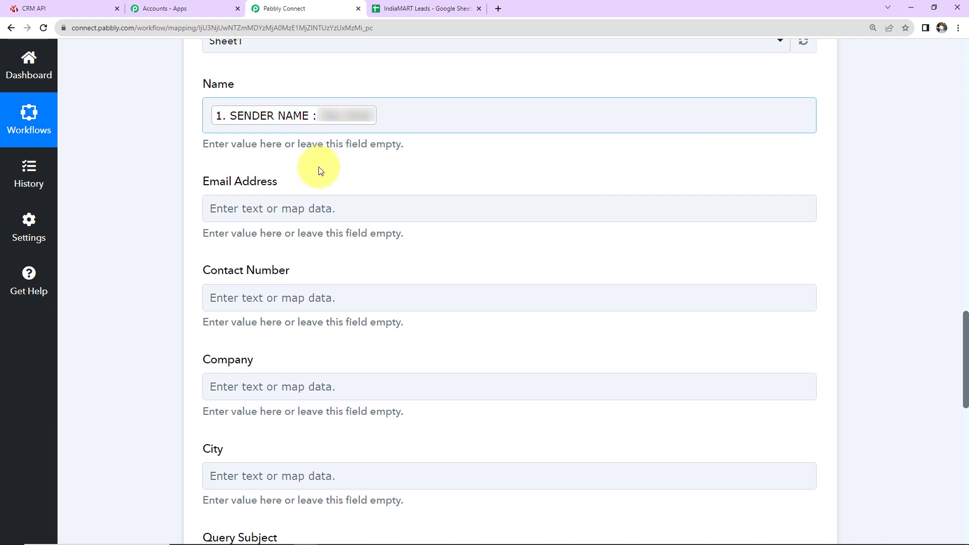
Step: Map the lead's sender email into Email Address and sender phone into Contact Number
left_click(292, 209)
left_click(300, 333)
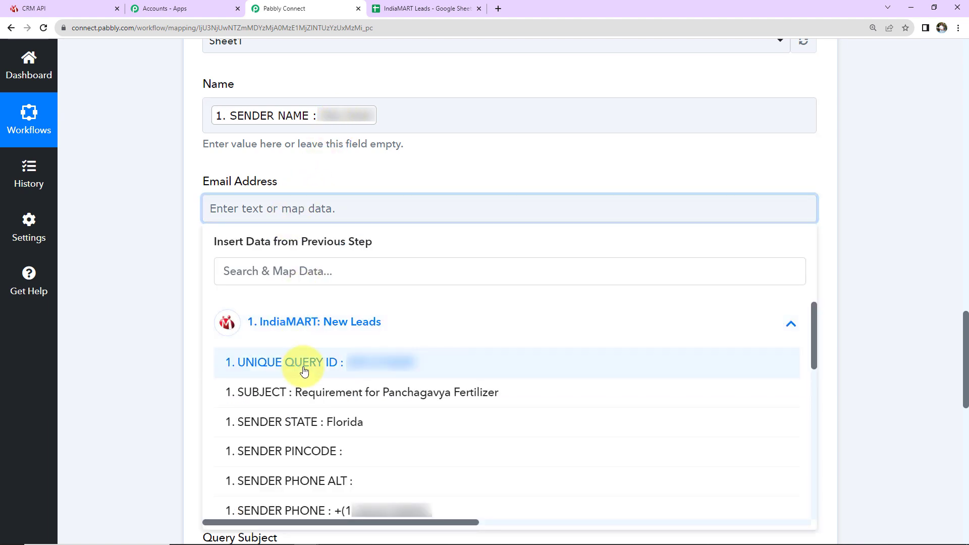
scroll(303, 368, "down", 5)
left_click(295, 433)
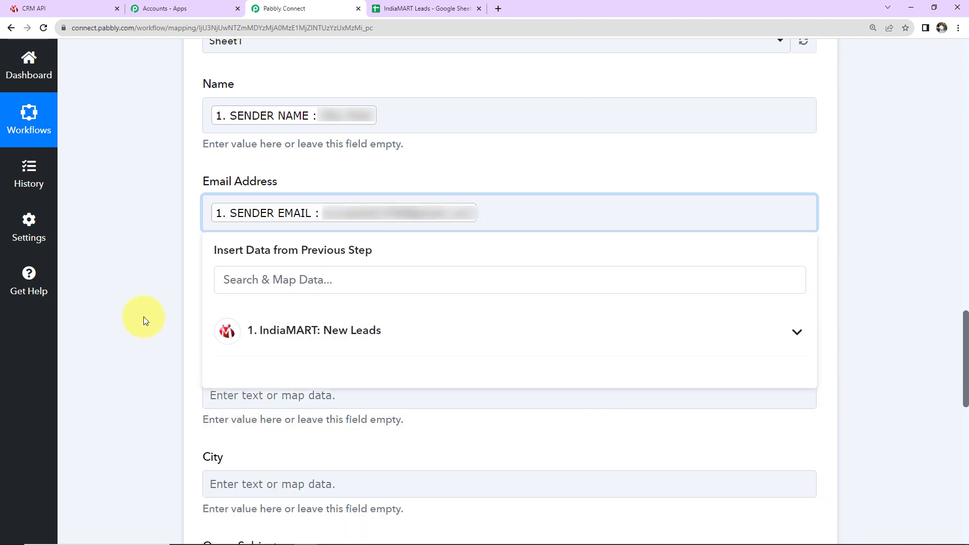
left_click(138, 310)
left_click(245, 306)
left_click(296, 417)
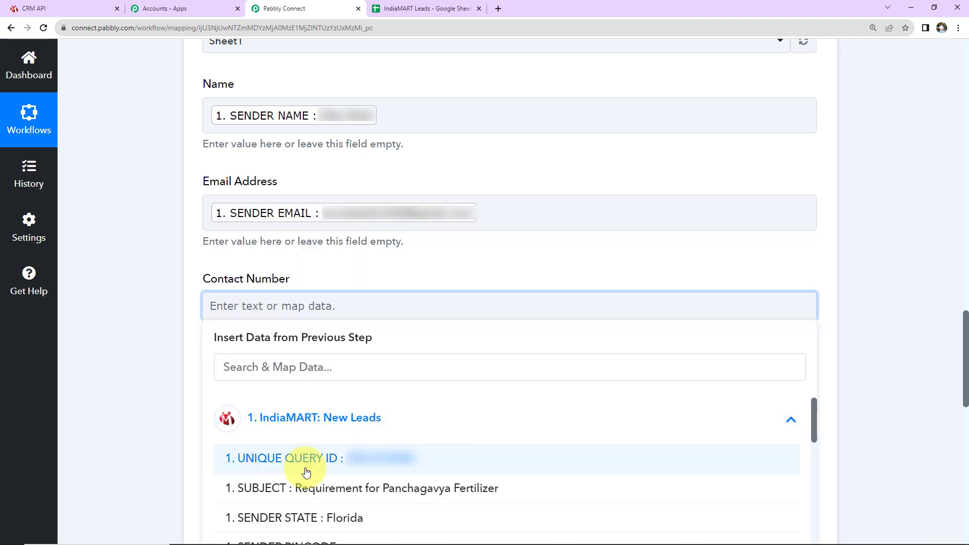
scroll(253, 402, "down", 5)
left_click(255, 424)
left_click(132, 314)
Step: Map the sender company into Company and the sender city into City
scroll(133, 314, "down", 5)
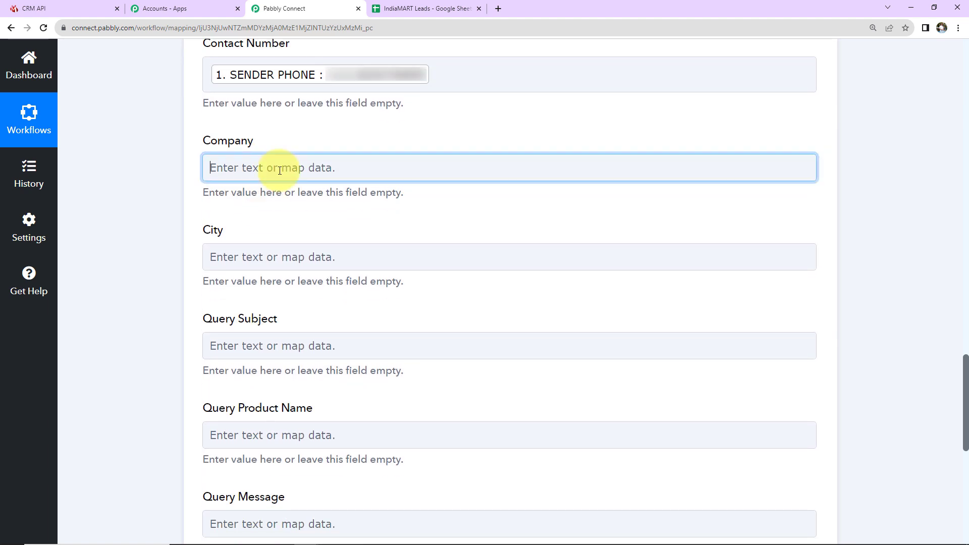
left_click(246, 168)
left_click(329, 279)
scroll(292, 444, "down", 5)
left_click(292, 442)
left_click(134, 271)
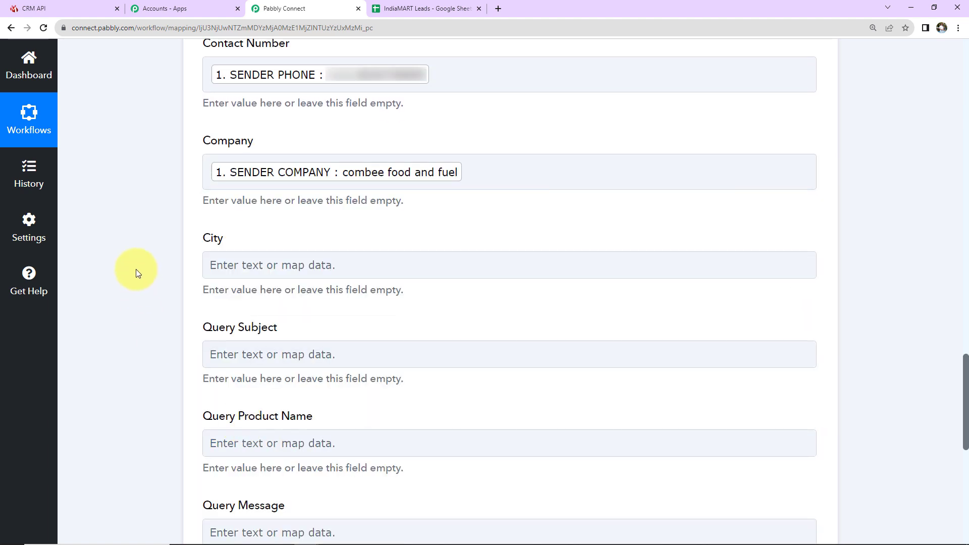
left_click(247, 265)
left_click(292, 379)
scroll(417, 457, "down", 5)
scroll(417, 457, "down", 3)
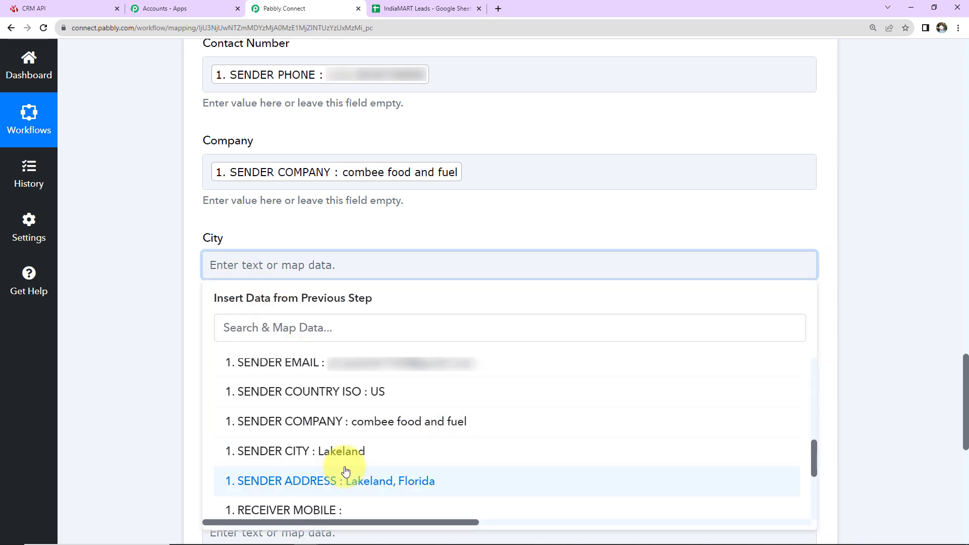
left_click(357, 452)
left_click(152, 350)
Step: Map SUBJECT into Query Subject and QUERY PRODUCT NAME into Query Product Name
scroll(151, 349, "down", 5)
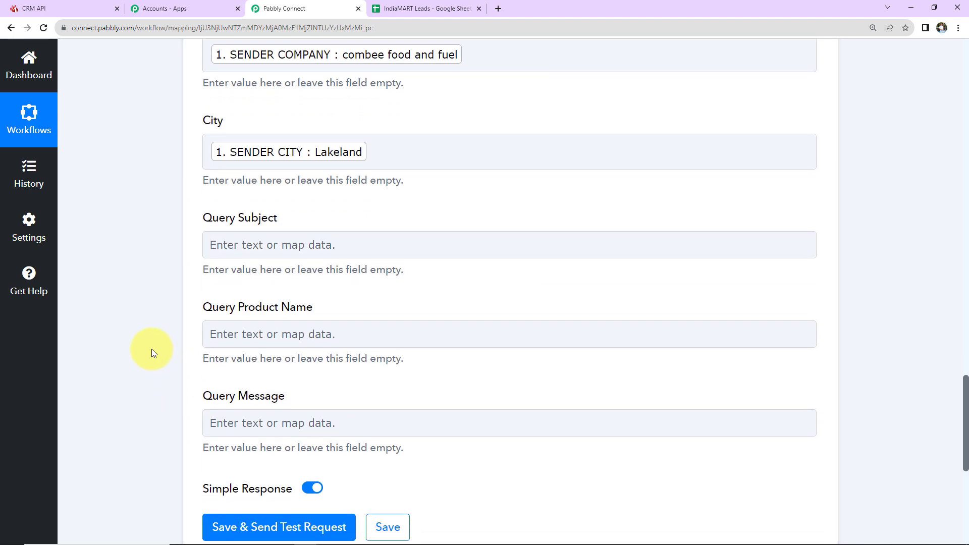
left_click(303, 129)
left_click(347, 251)
left_click(283, 282)
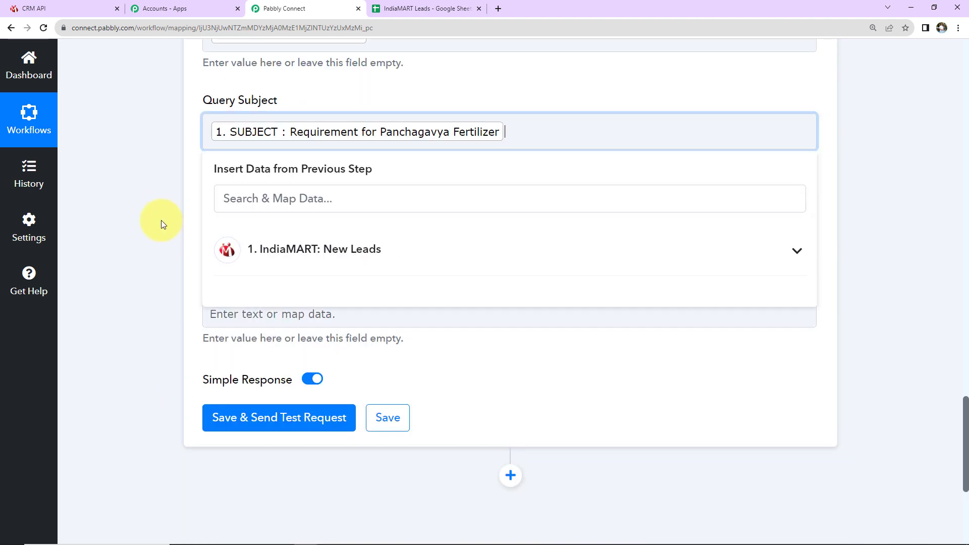
left_click(147, 207)
left_click(228, 225)
left_click(286, 353)
scroll(337, 415, "down", 10)
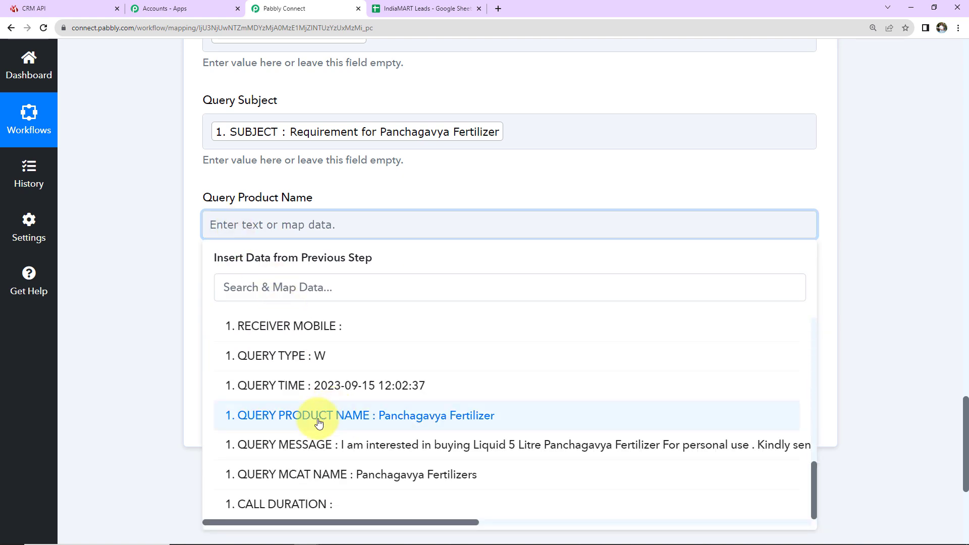
left_click(311, 423)
left_click(140, 277)
Step: Map QUERY MESSAGE into Query Message, then save and send a test row
left_click(344, 319)
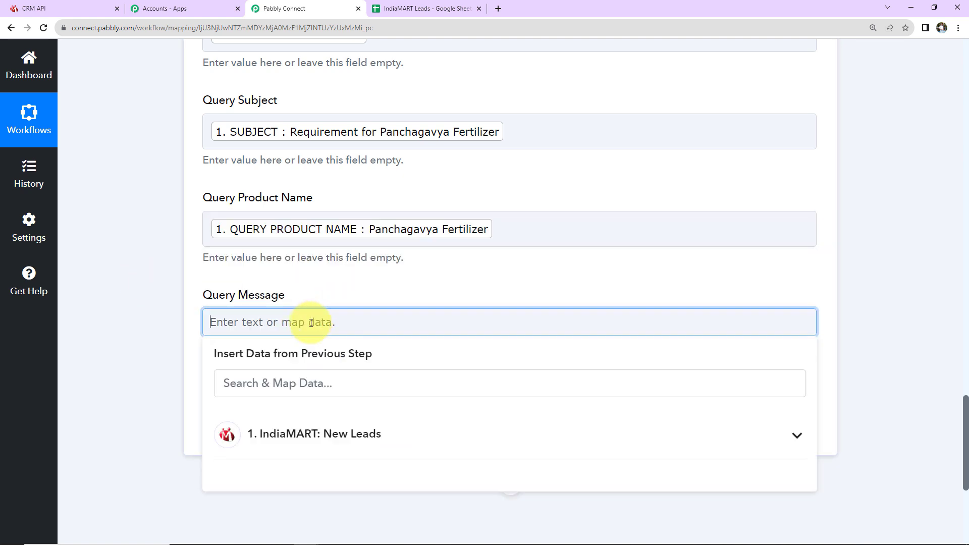
left_click(313, 429)
scroll(353, 488, "down", 5)
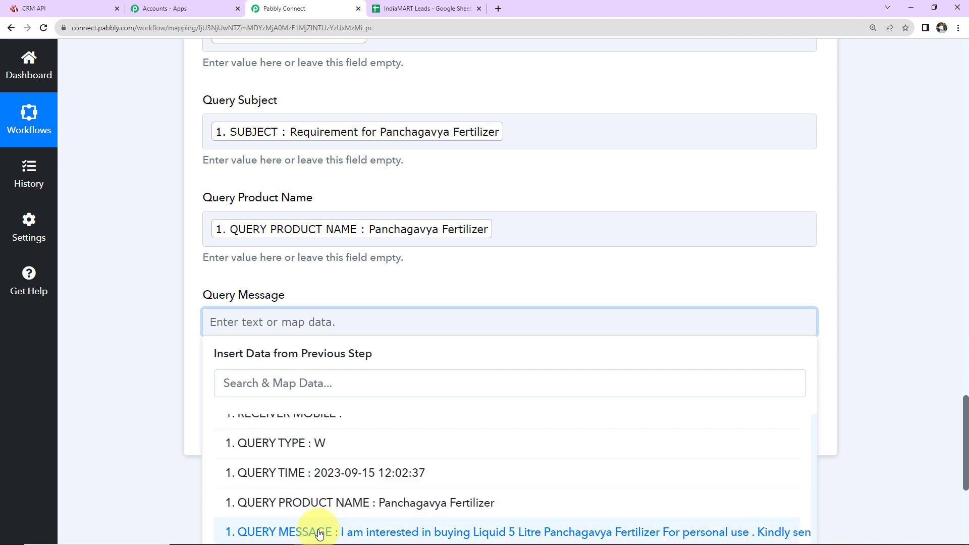
left_click(255, 526)
left_click(120, 329)
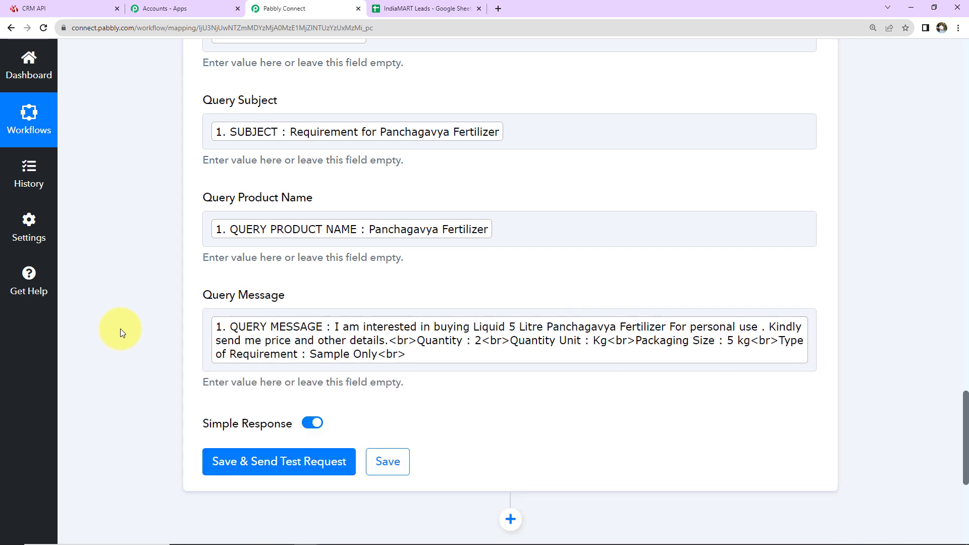
left_click(219, 469)
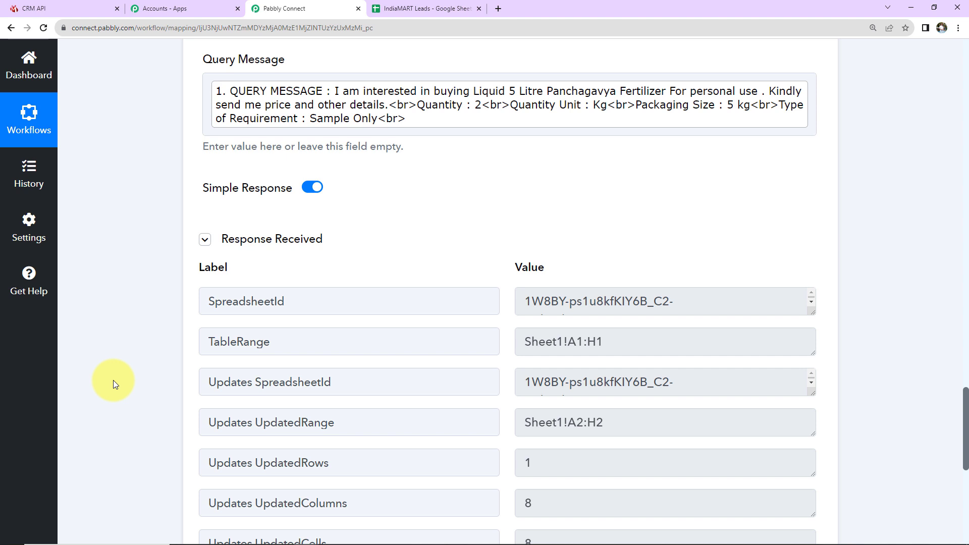
Step: Check the test lead's values in cells A2 through H2 of IndiaMART Leads, ending with the query message
key("ctrl+Tab")
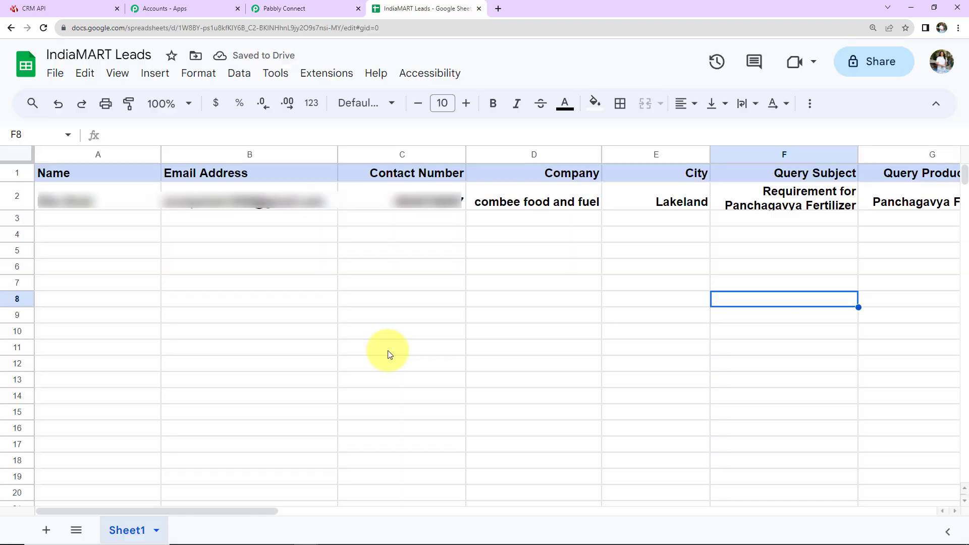
left_click(117, 195)
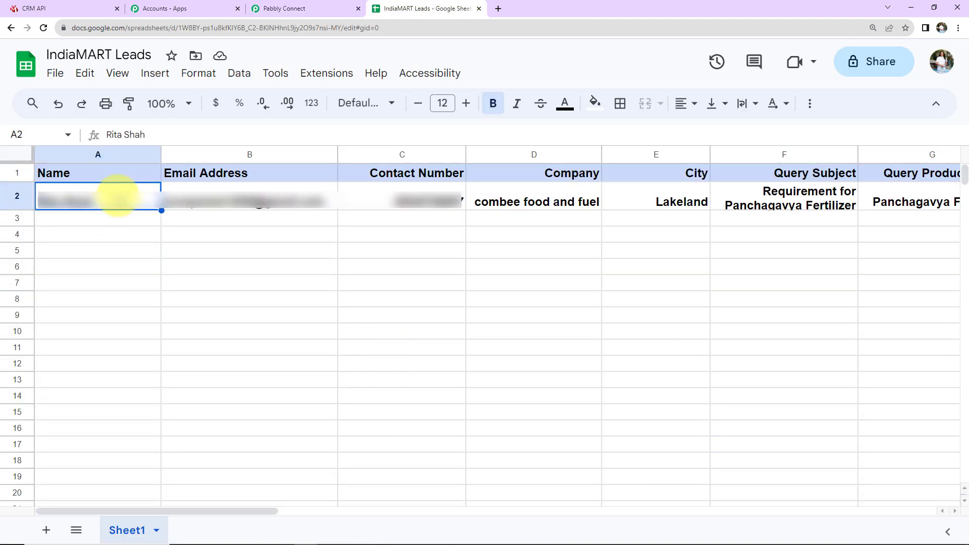
key("Tab")
key("Tab")
key("Tab")
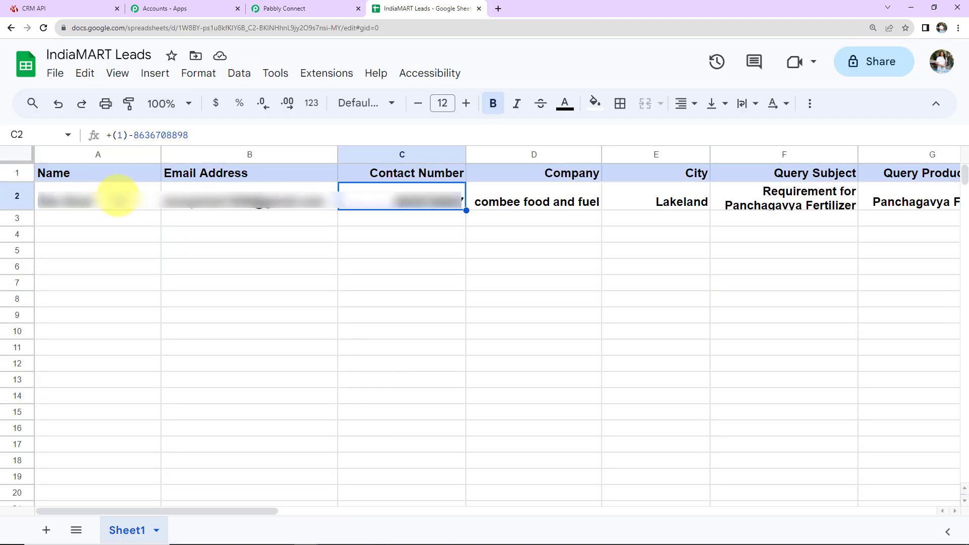
key("Tab")
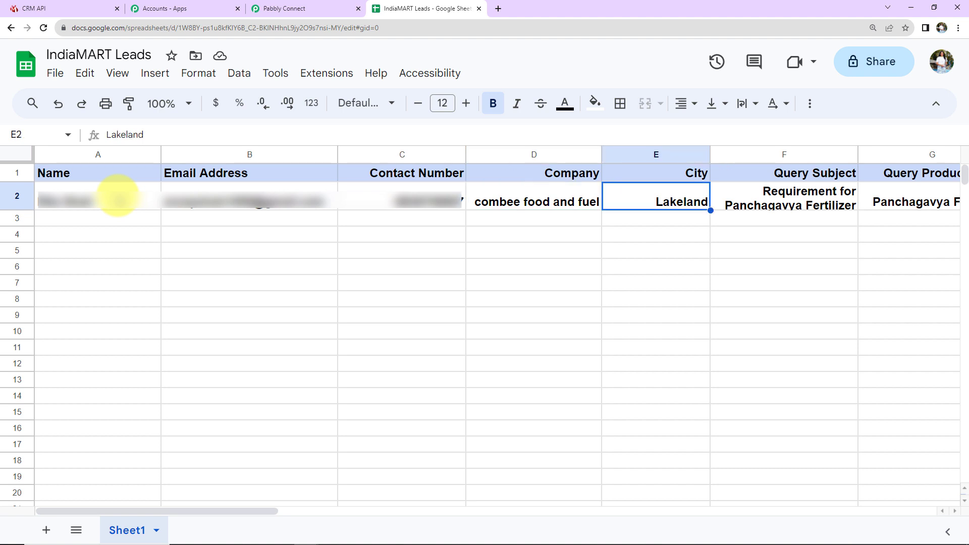
key("Tab")
key("Tab")
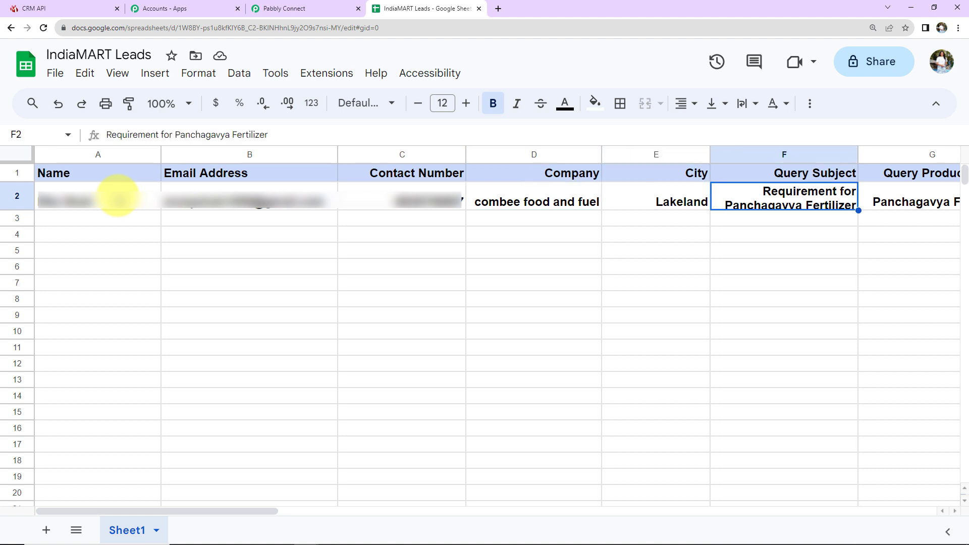
key("Tab")
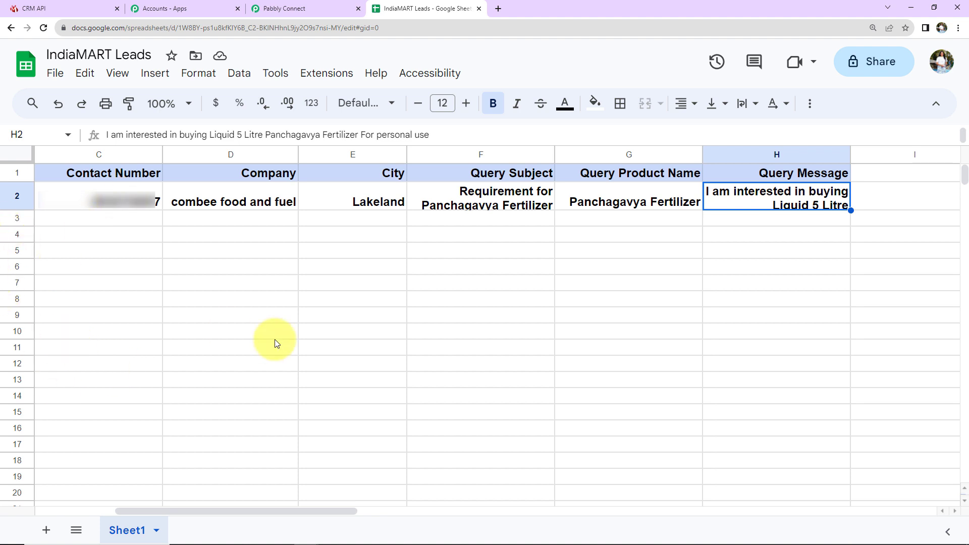
left_click(325, 351)
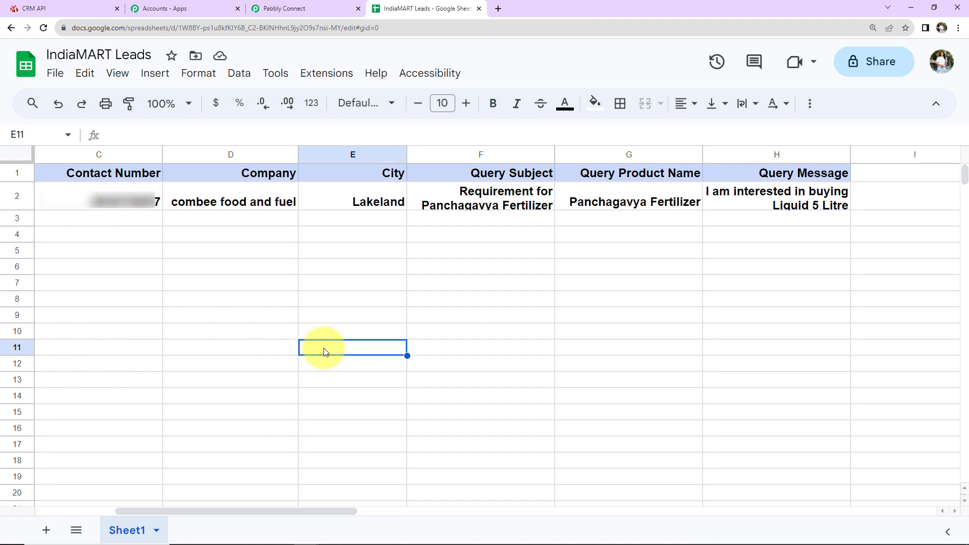
Step: Collapse the IndiaMART New Leads trigger and the Google Sheets Add New Row step
left_click(262, 8)
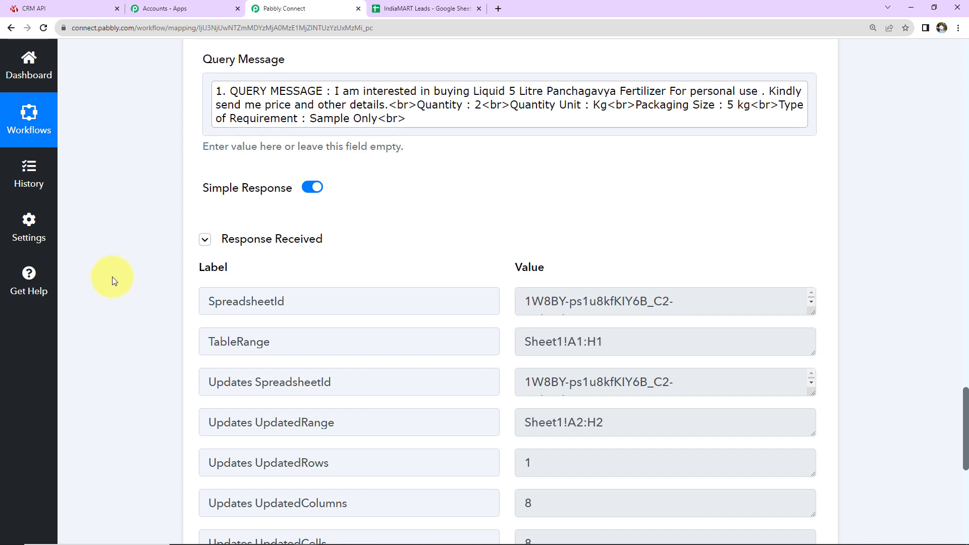
scroll(112, 270, "up", 20)
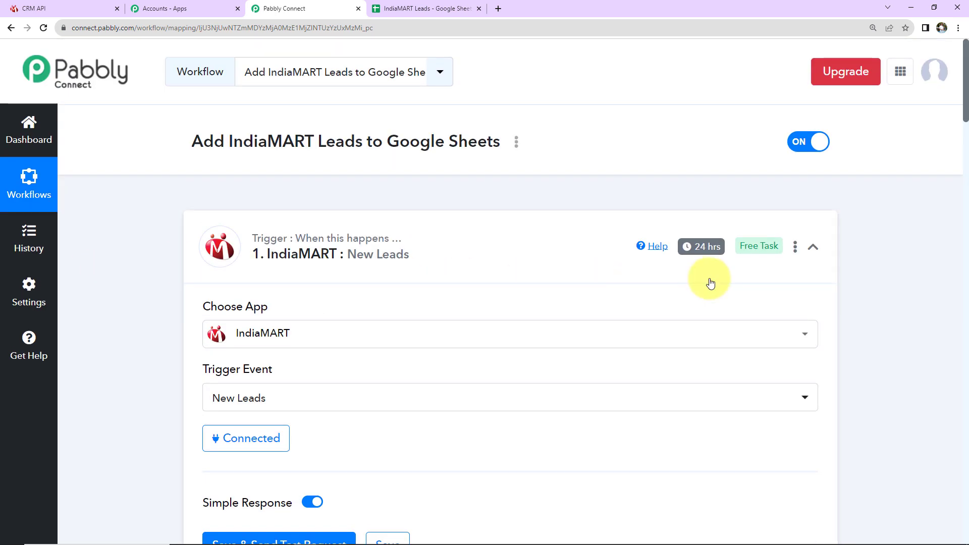
left_click(813, 247)
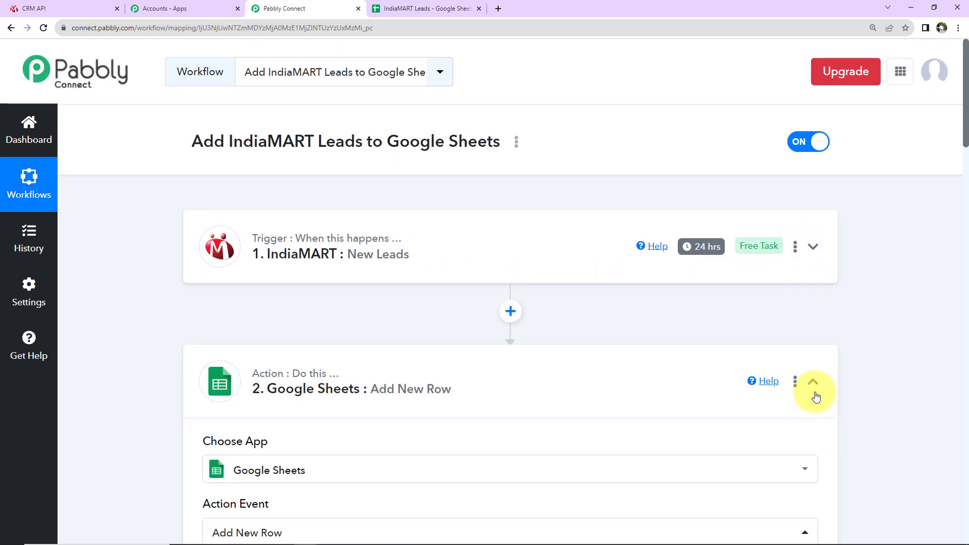
left_click(813, 382)
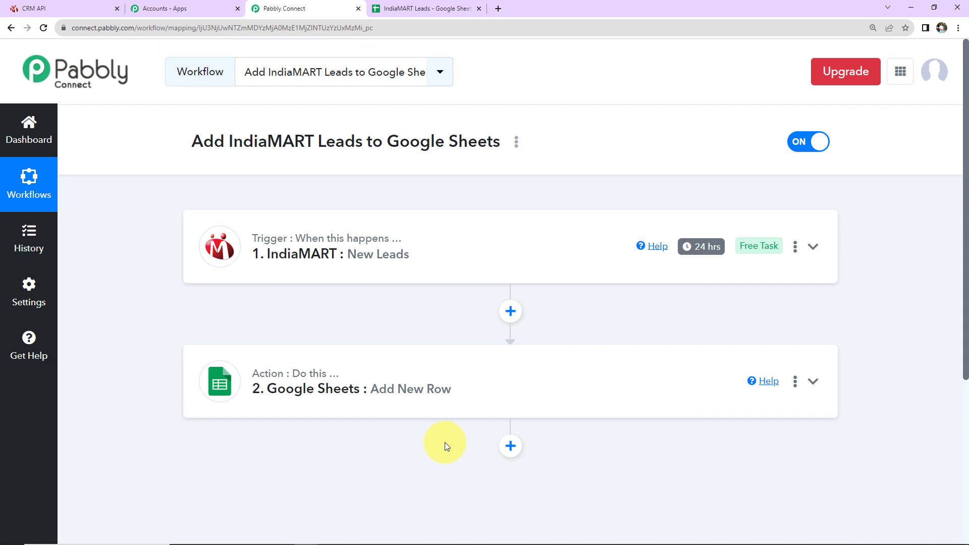
left_click(516, 142)
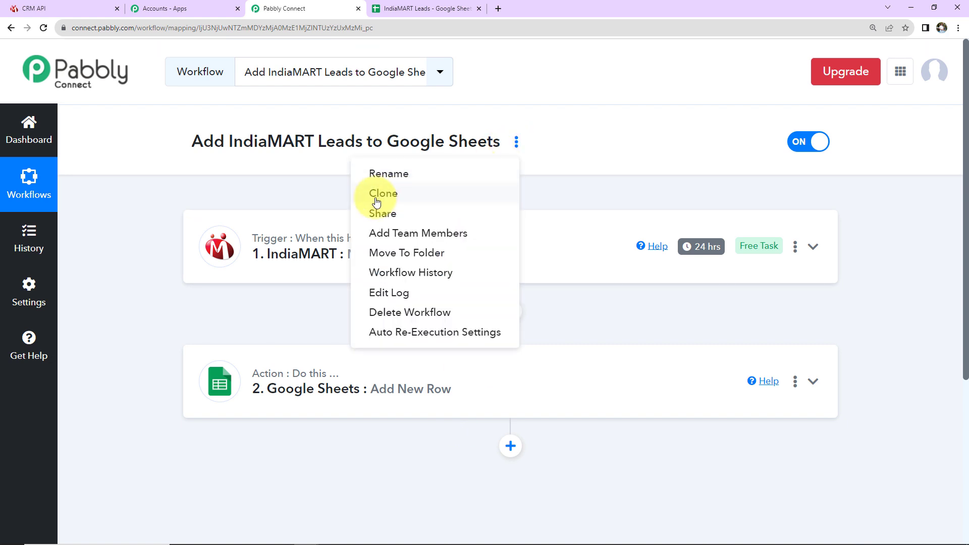
left_click(140, 231)
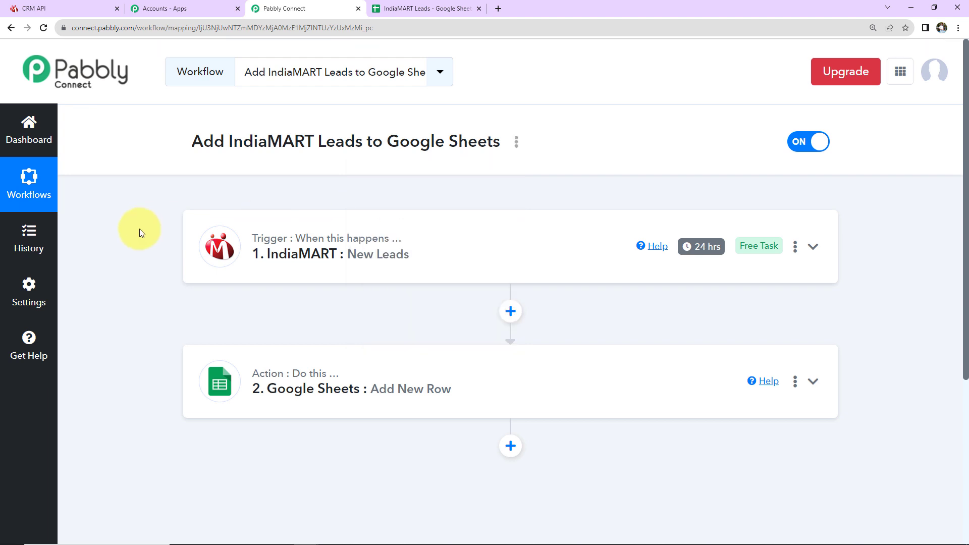